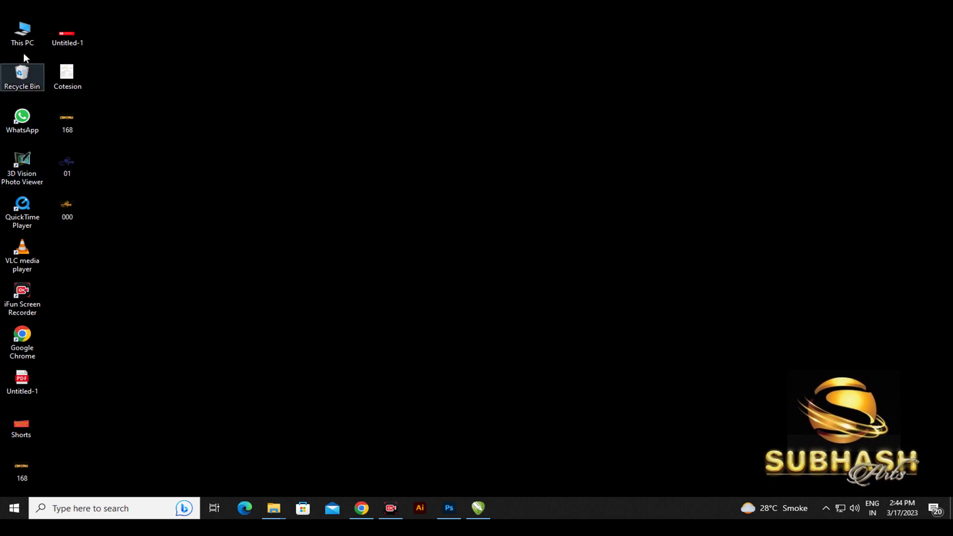
# Go to the Downloads folder via This PC and select the 17-03-23 archive
pyautogui.doubleClick(27, 34)
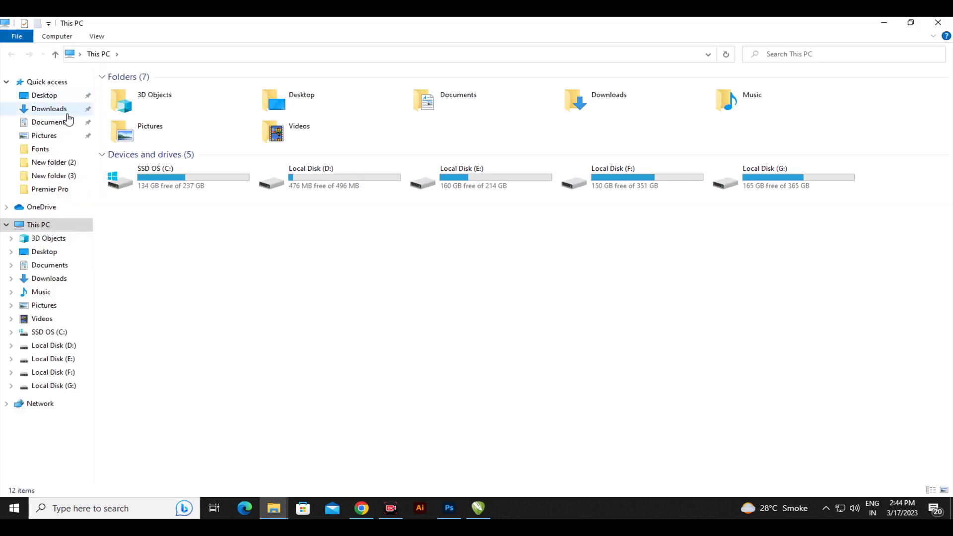
pyautogui.click(65, 114)
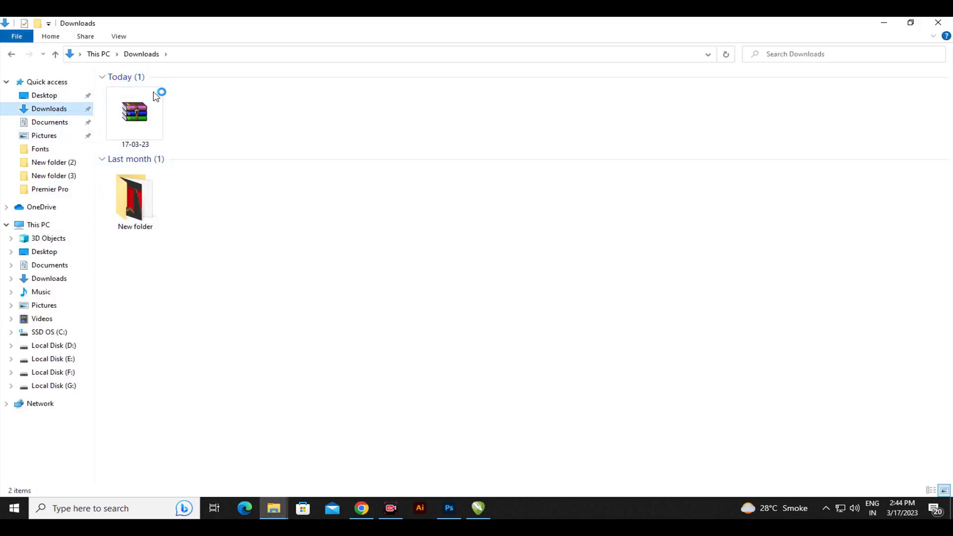
pyautogui.doubleClick(139, 130)
# Extract the 17-03-23 archive into Downloads, entering the archive password
pyautogui.rightClick(137, 124)
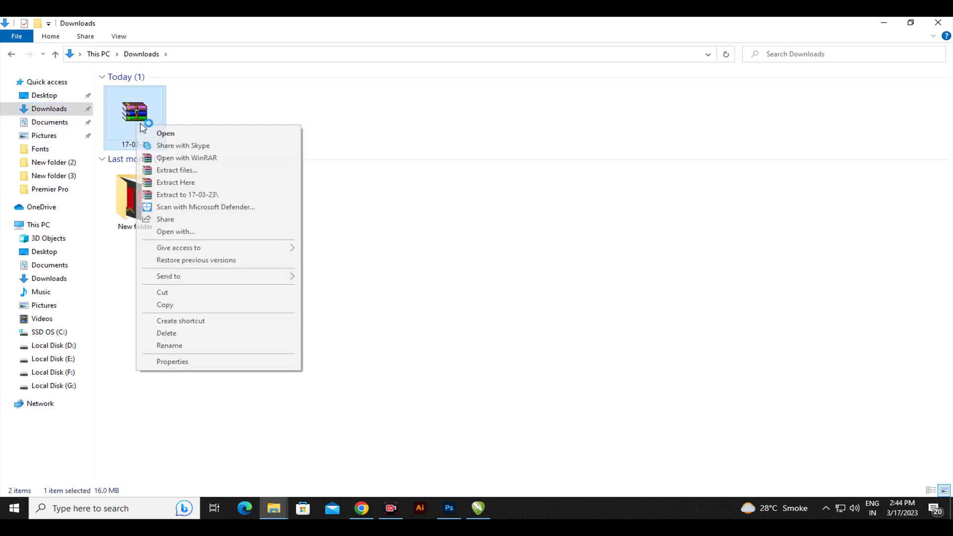
pyautogui.click(187, 183)
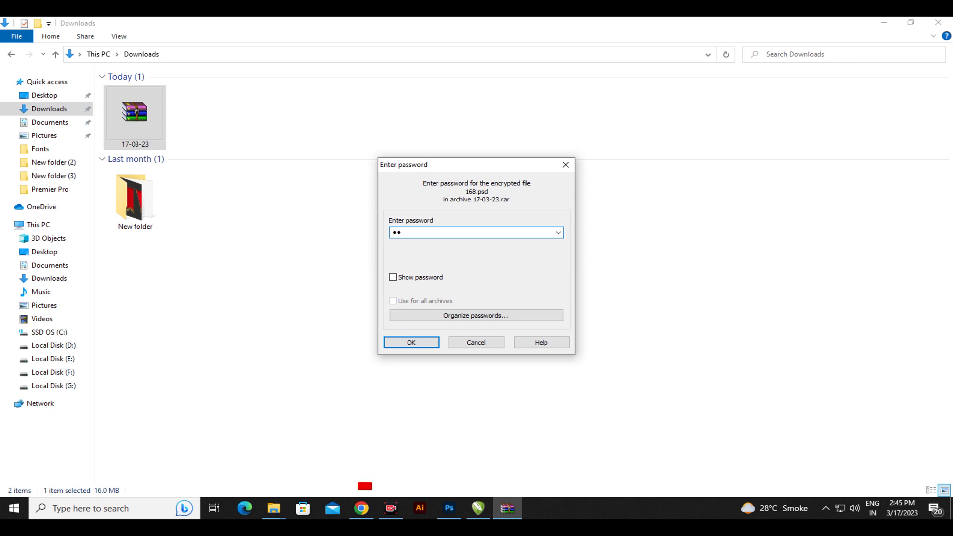
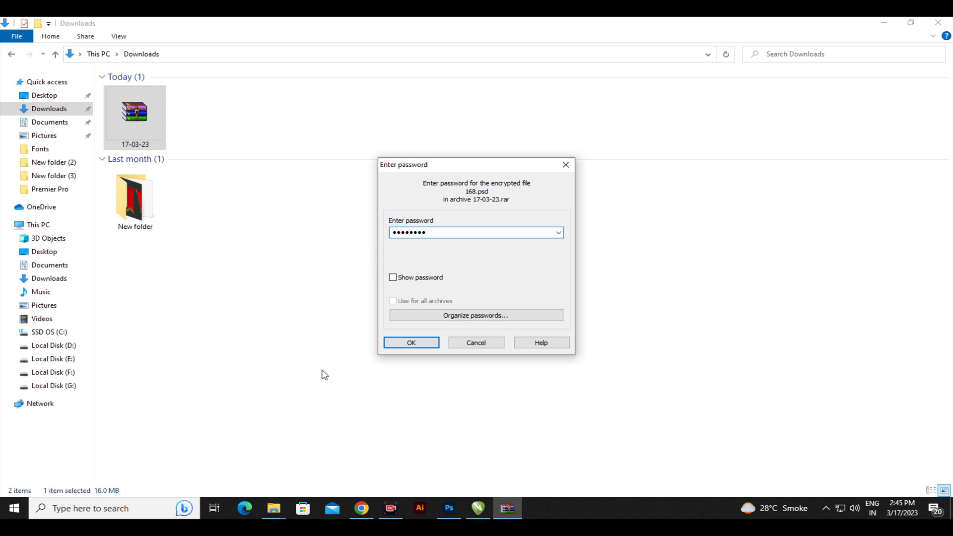
pyautogui.click(412, 342)
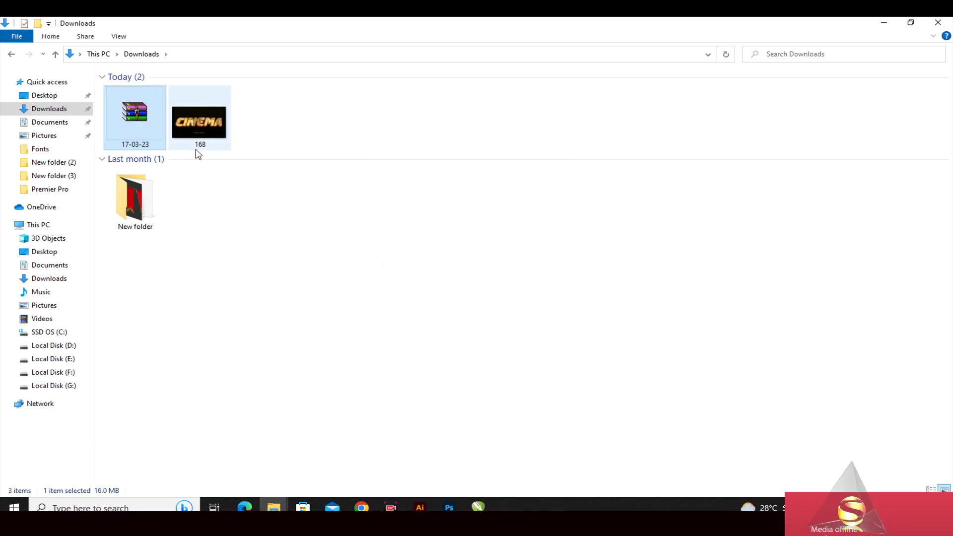
# Open the extracted 168.psd in Photoshop by dragging it onto the Photoshop window
pyautogui.click(209, 127)
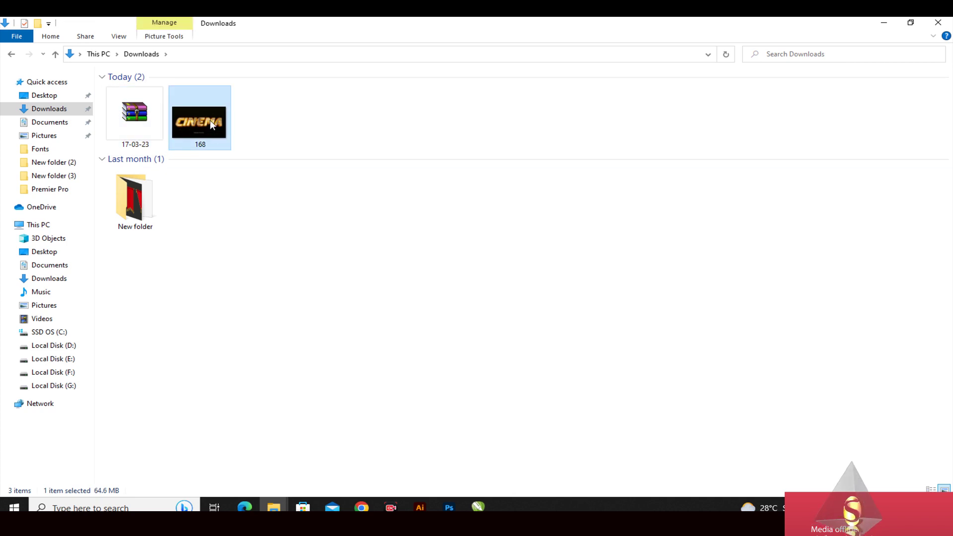
pyautogui.moveTo(200, 121)
pyautogui.moveTo(211, 125)
pyautogui.mouseDown()
pyautogui.moveTo(449, 507)
pyautogui.moveTo(475, 333)
pyautogui.mouseUp()
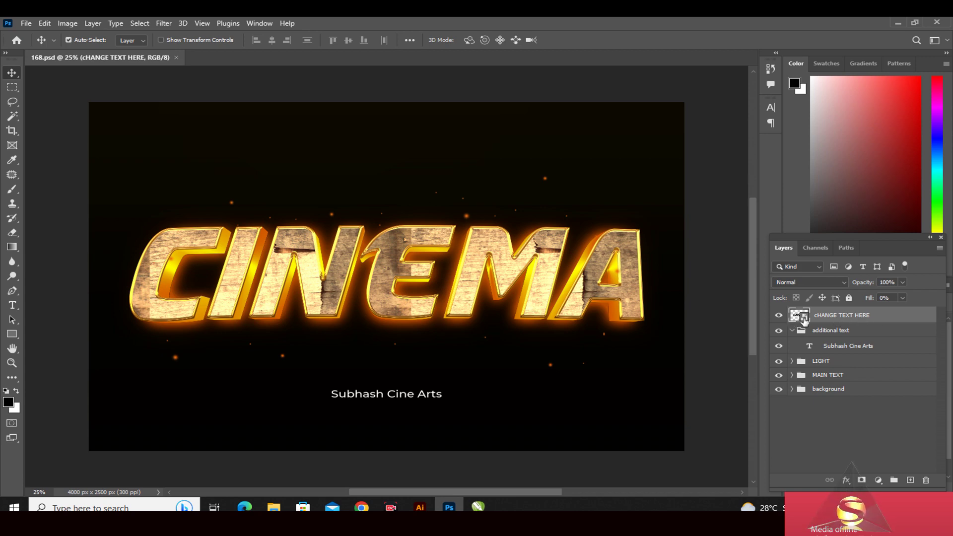
# Open the cHANGE TEXT HERE smart object as HOME1.psb and retype the CINEMA text
pyautogui.doubleClick(805, 319)
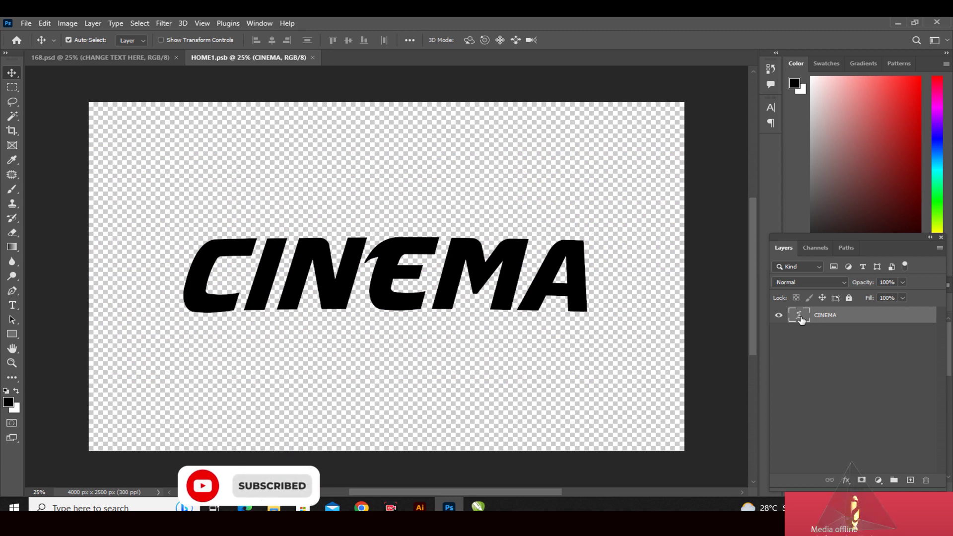
pyautogui.doubleClick(801, 318)
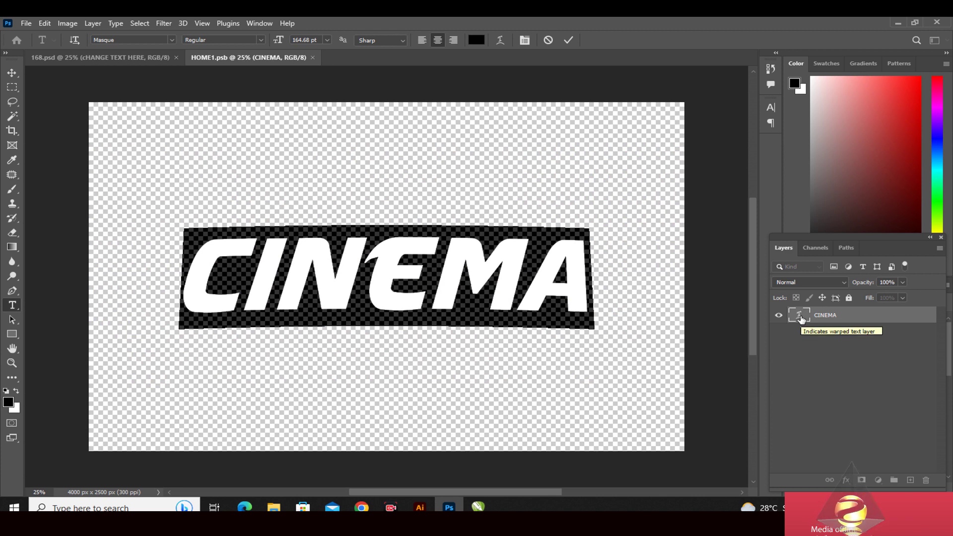
pyautogui.write('C')
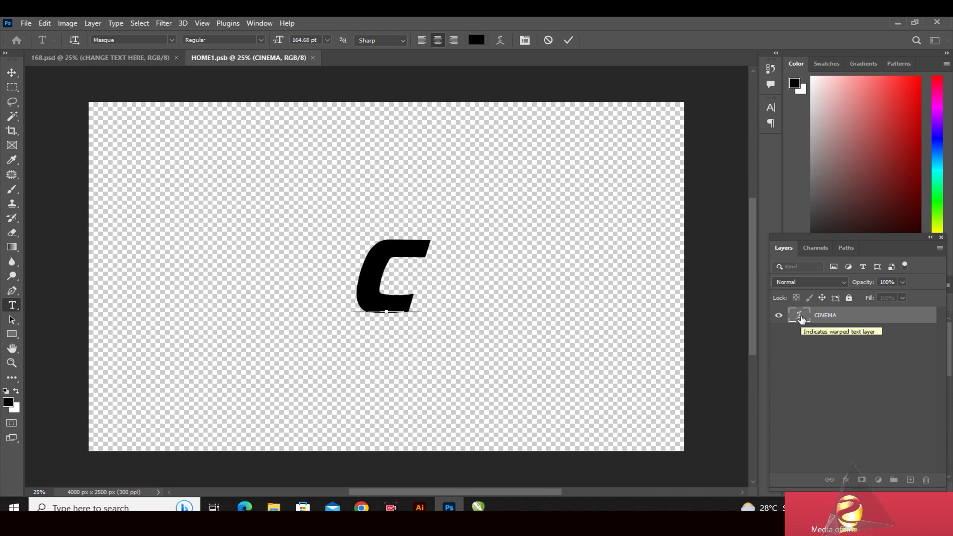
pyautogui.write('INE')
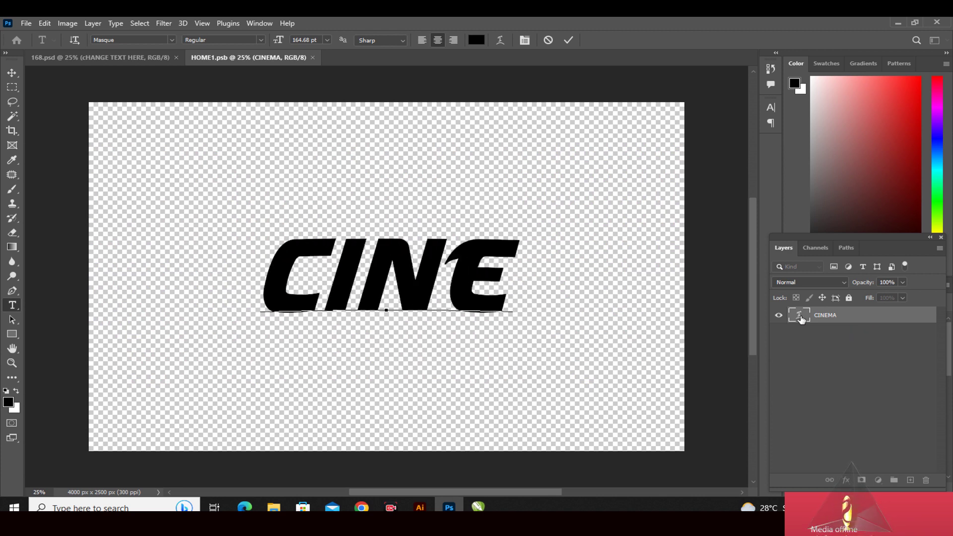
pyautogui.write('MA')
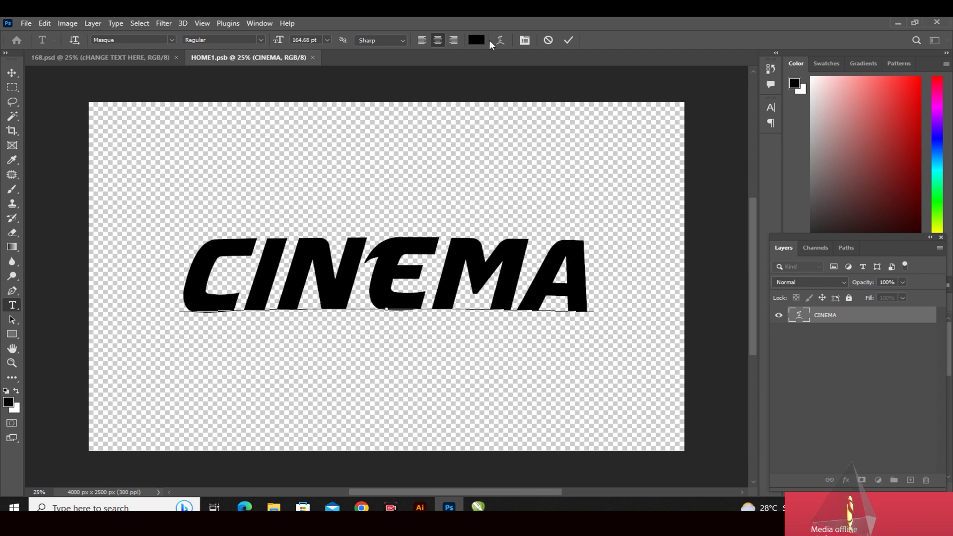
# Warp CINEMA into an Arc with Bend +12, Horizontal +3, Vertical +7 and commit it
pyautogui.click(501, 40)
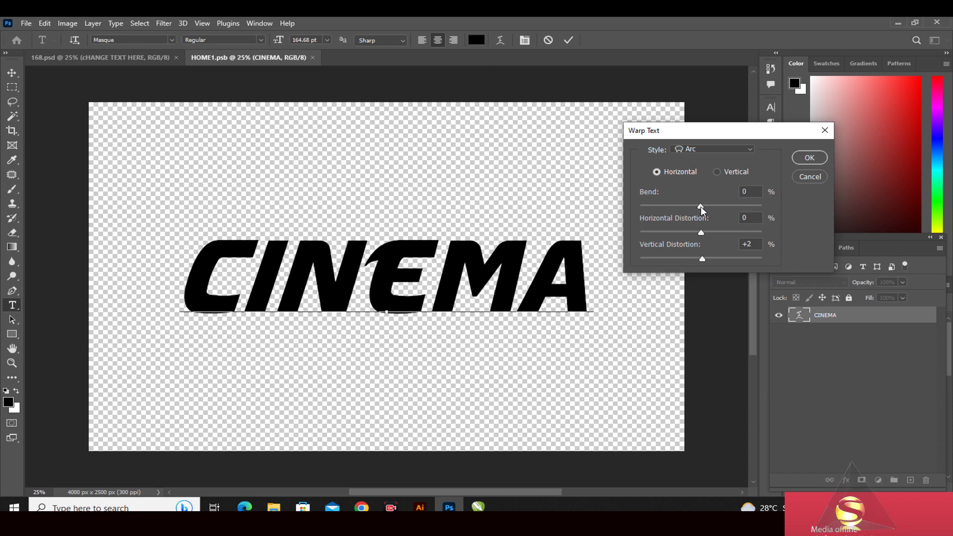
pyautogui.moveTo(699, 204)
pyautogui.mouseDown()
pyautogui.moveTo(708, 207)
pyautogui.moveTo(684, 208)
pyautogui.moveTo(710, 206)
pyautogui.mouseUp()
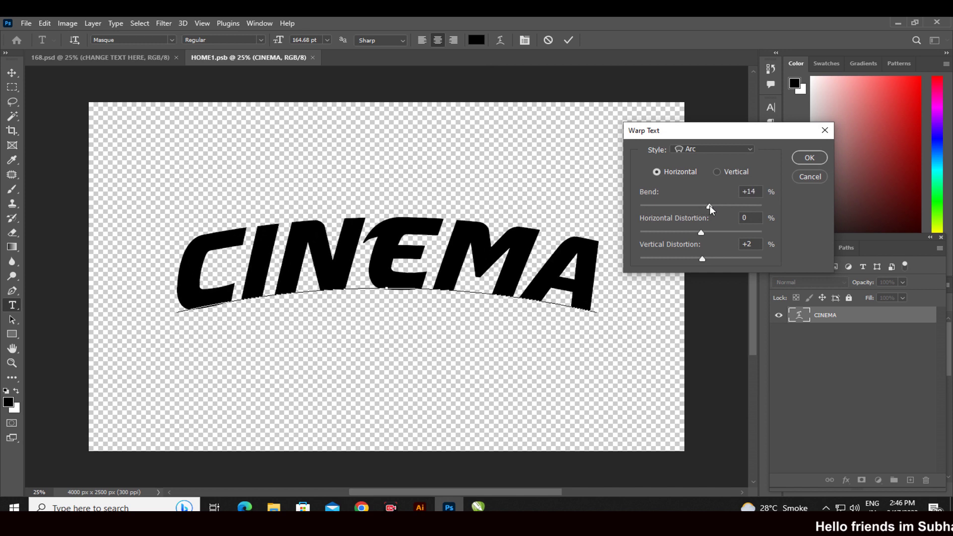
pyautogui.click(809, 158)
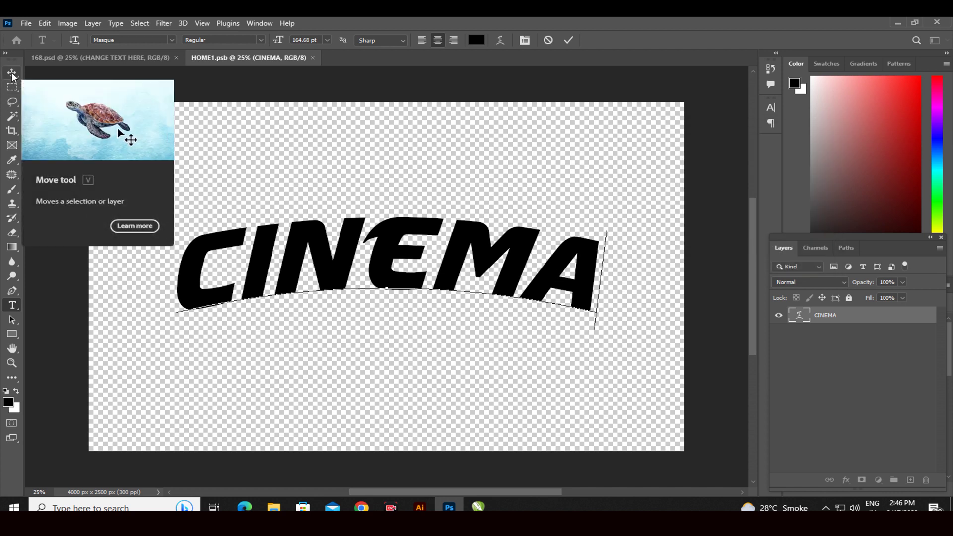
pyautogui.click(499, 42)
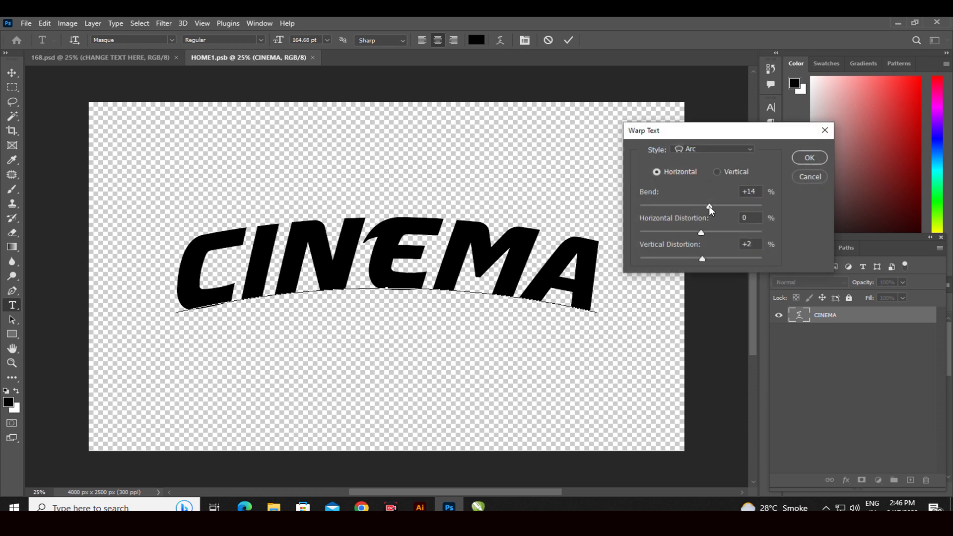
pyautogui.moveTo(709, 206); pyautogui.dragTo(706, 259)
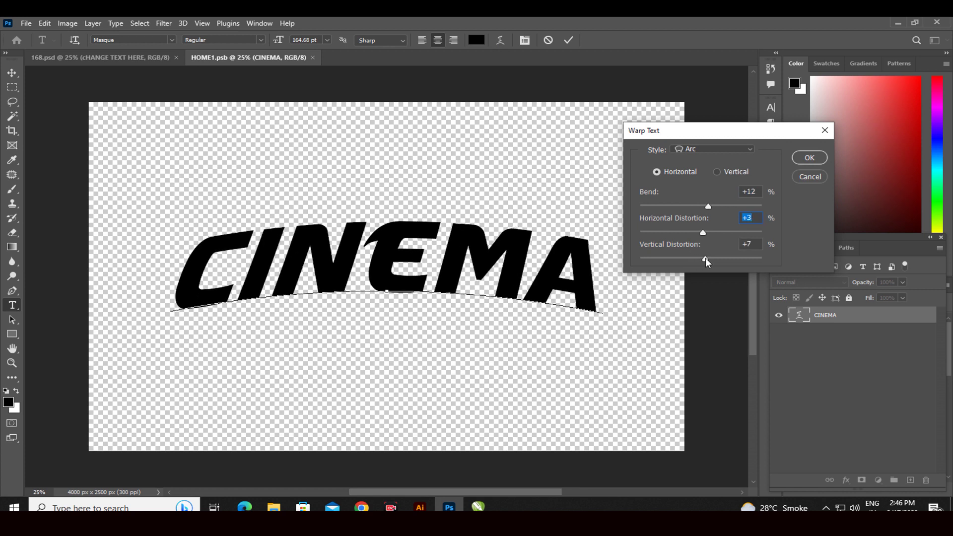
pyautogui.click(706, 259)
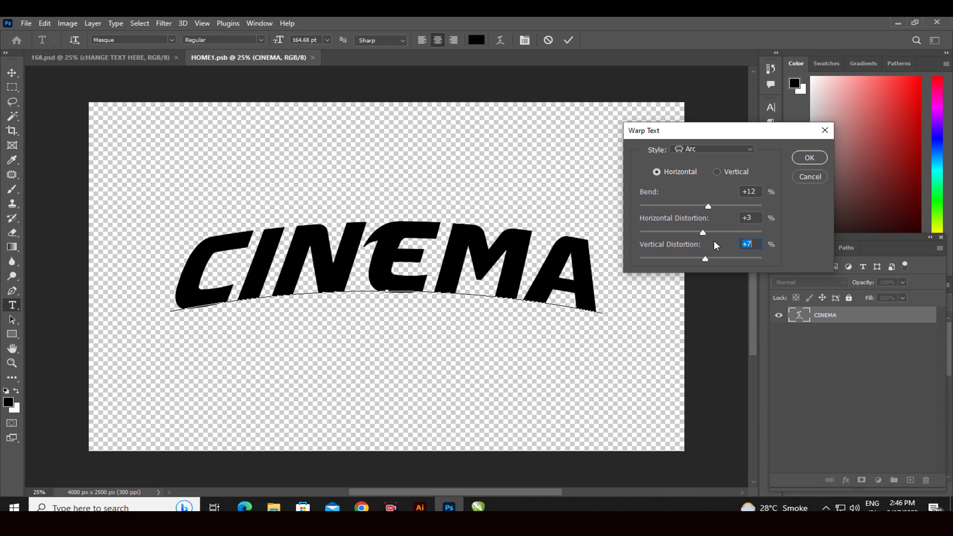
pyautogui.click(809, 157)
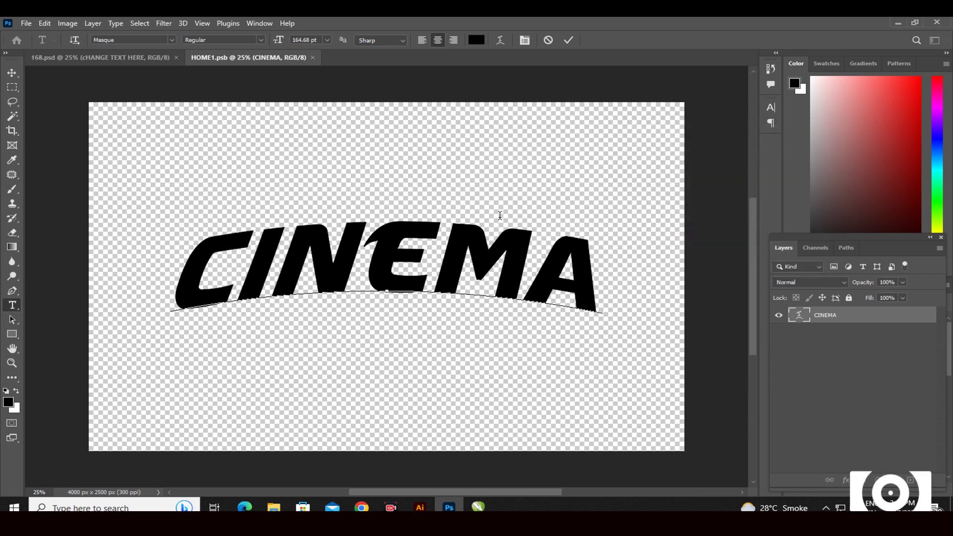
pyautogui.click(12, 73)
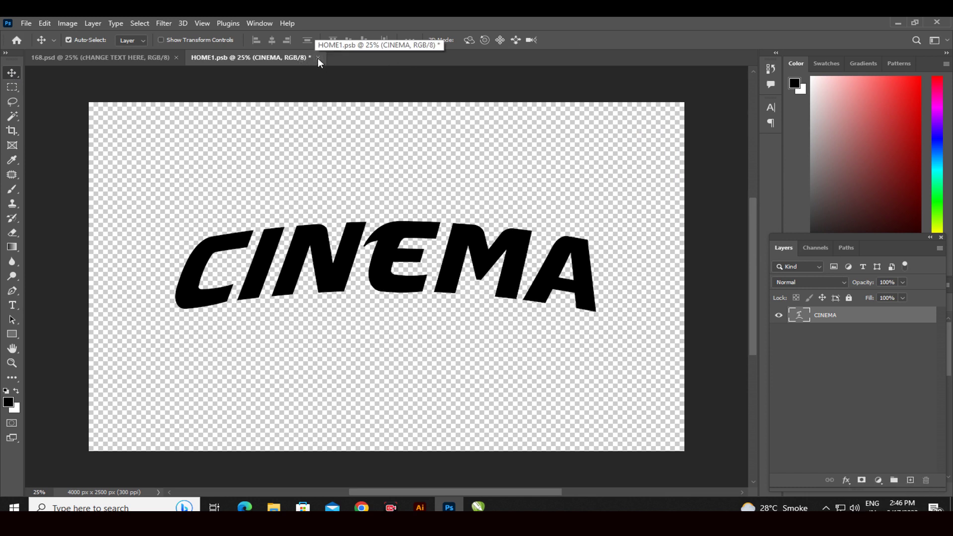
# Save and close HOME1.psb, returning to 168.psd with the updated arc
pyautogui.click(318, 58)
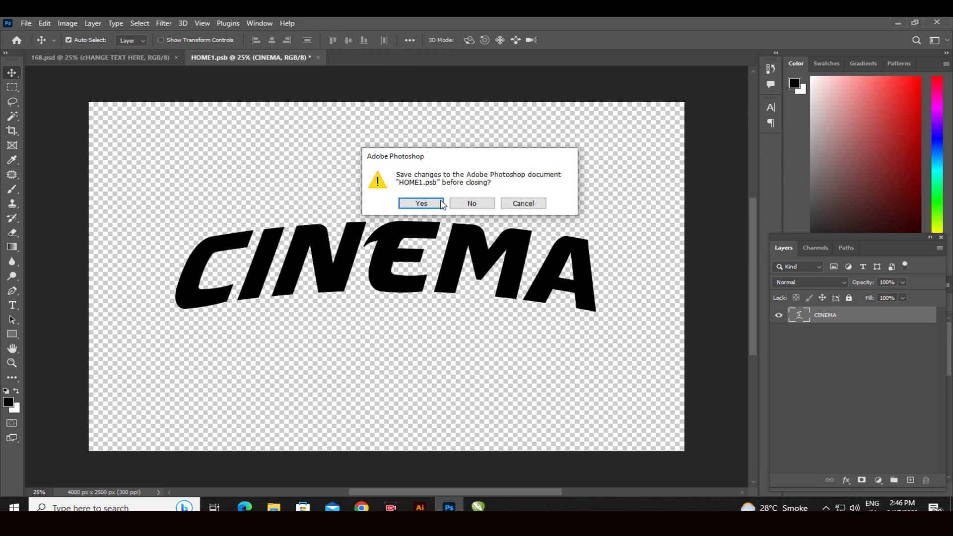
pyautogui.click(421, 204)
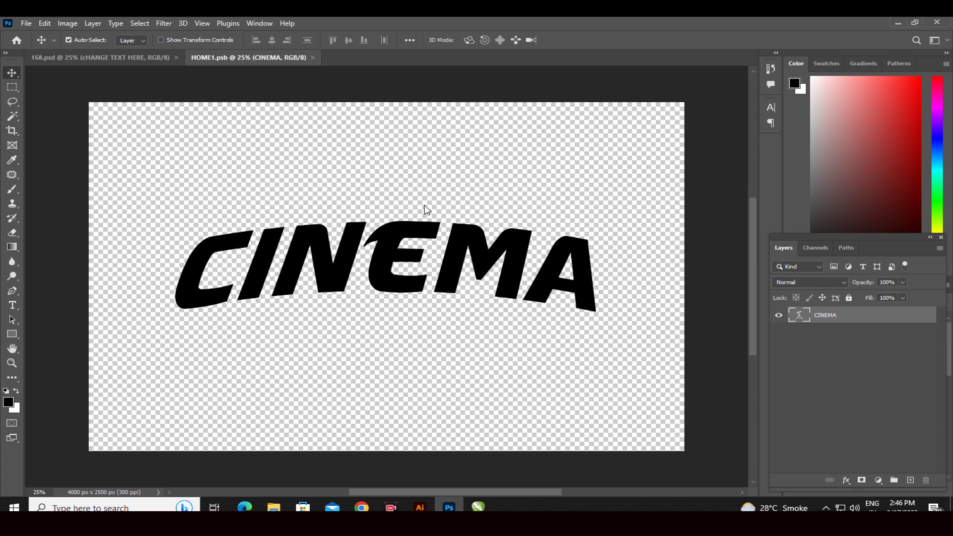
pyautogui.hotkey('ctrl', 'w')
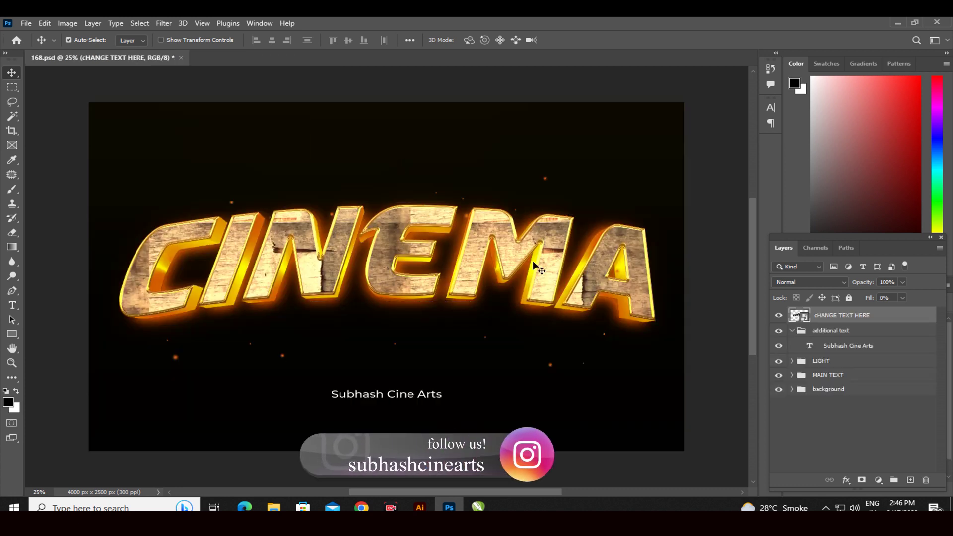
# Expand the LIGHT group and select the LIGHT layer
pyautogui.click(792, 362)
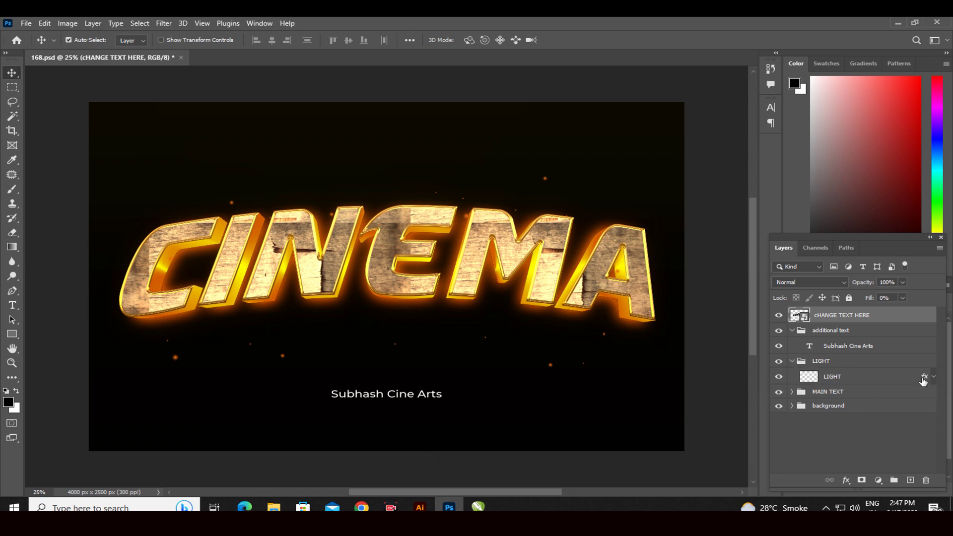
pyautogui.click(923, 380)
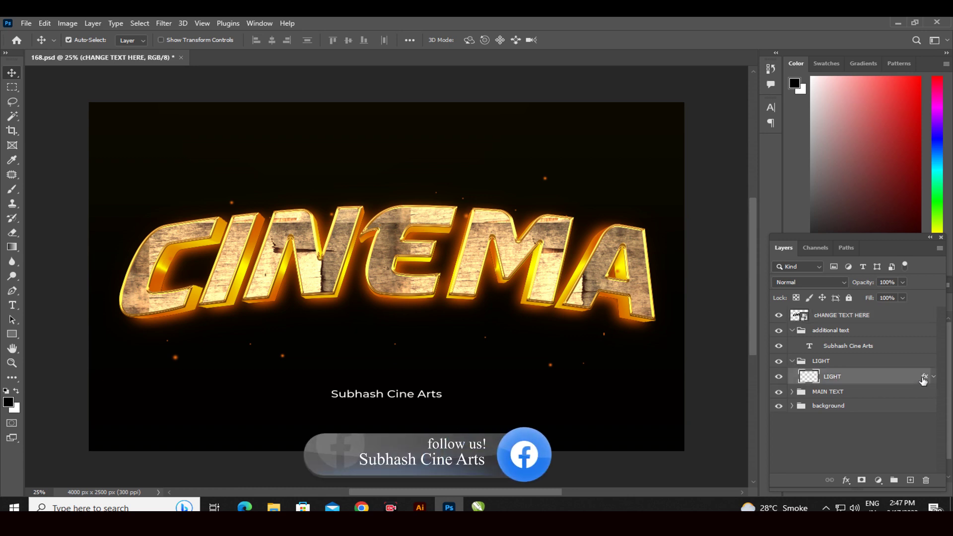
pyautogui.press('h')
# In LIGHT's Layer Style, toggle Color Overlay off and on, then open its e86b0f colour swatch
pyautogui.doubleClick(923, 384)
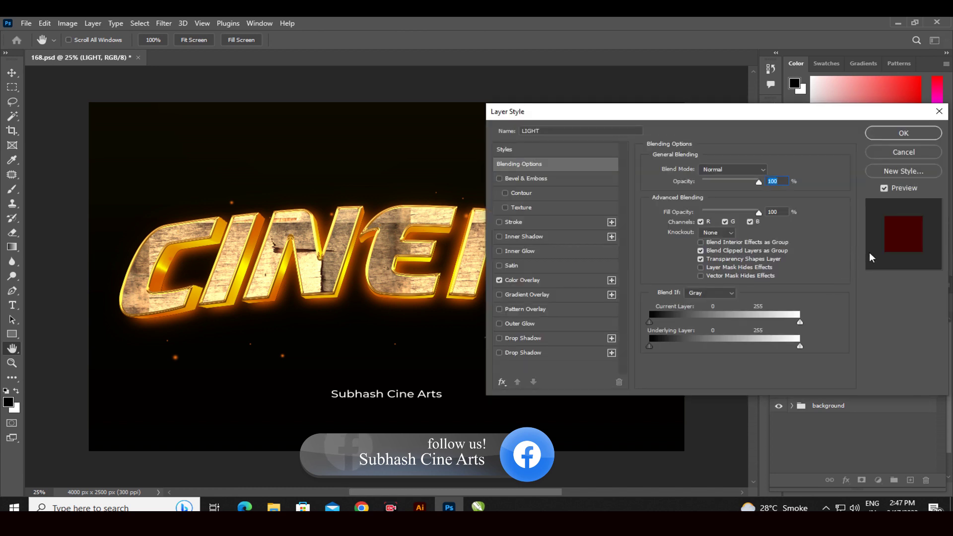
pyautogui.click(499, 281)
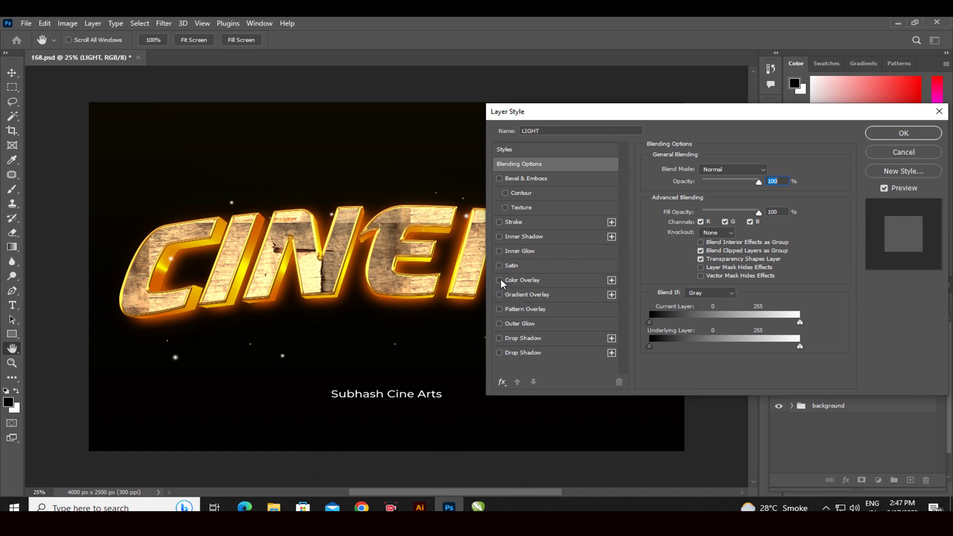
pyautogui.click(500, 281)
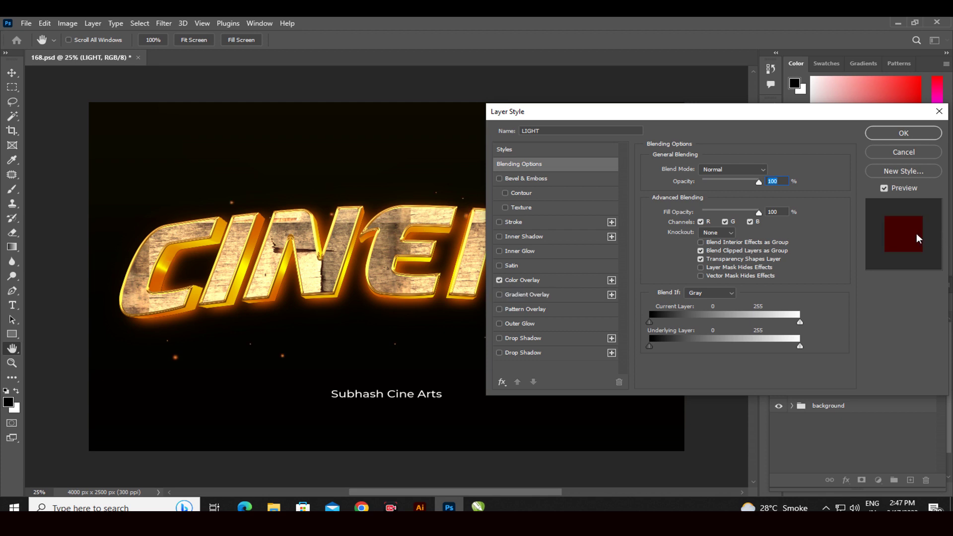
pyautogui.click(536, 282)
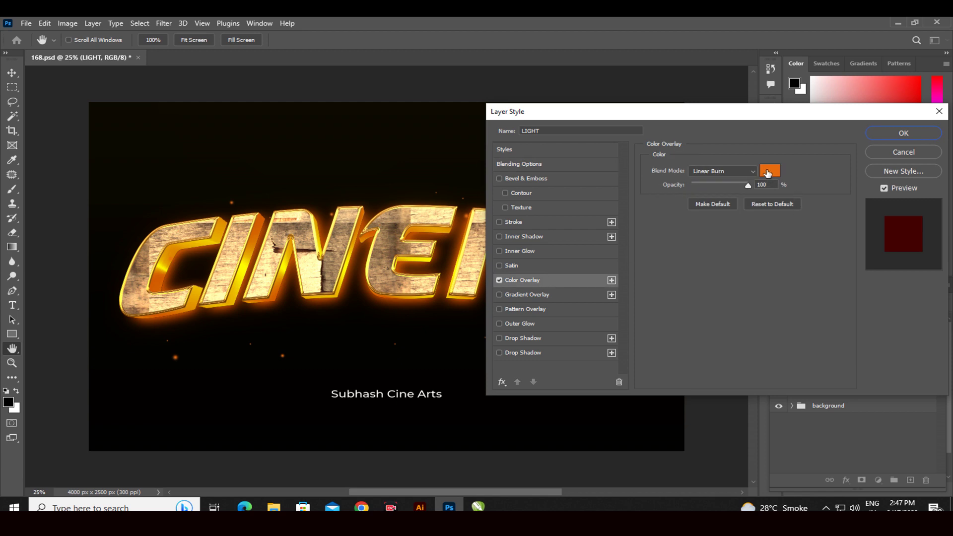
pyautogui.click(769, 171)
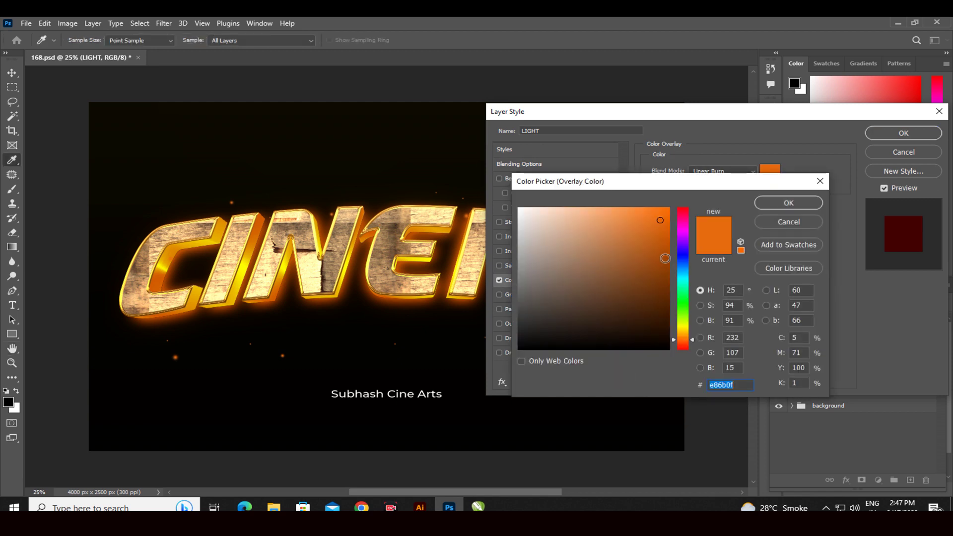
# Try deeper orange, red and blue shades for the overlay colour
pyautogui.click(665, 258)
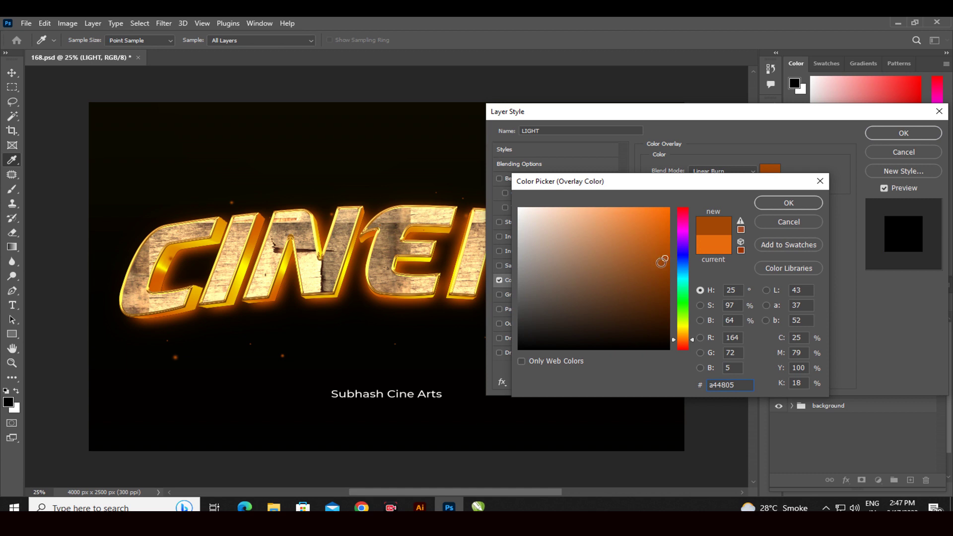
pyautogui.click(684, 347)
pyautogui.moveTo(661, 265); pyautogui.dragTo(661, 232)
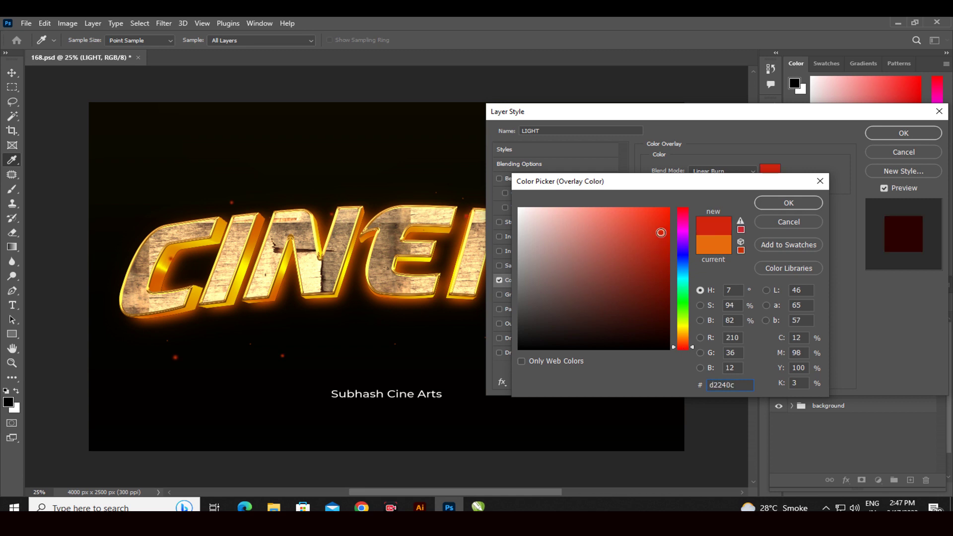
pyautogui.click(625, 232)
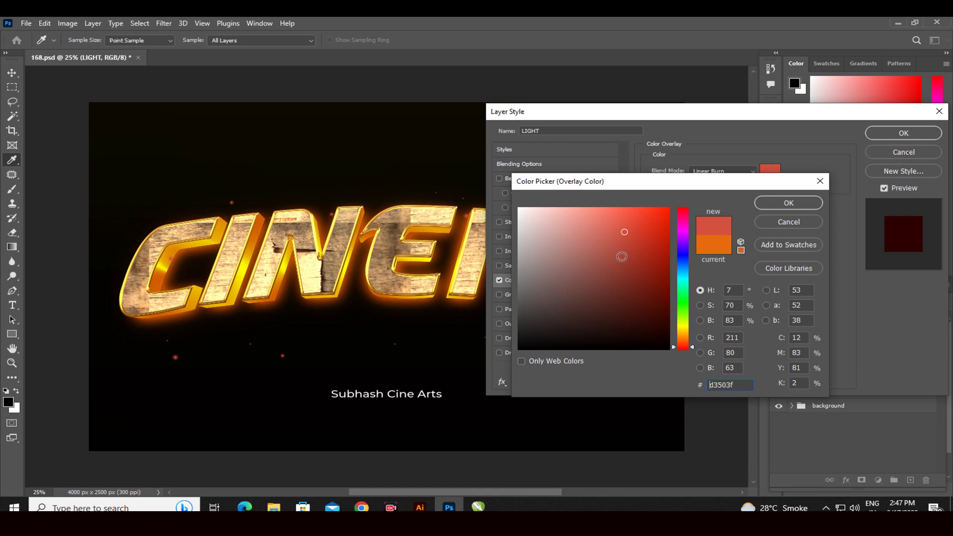
pyautogui.click(621, 258)
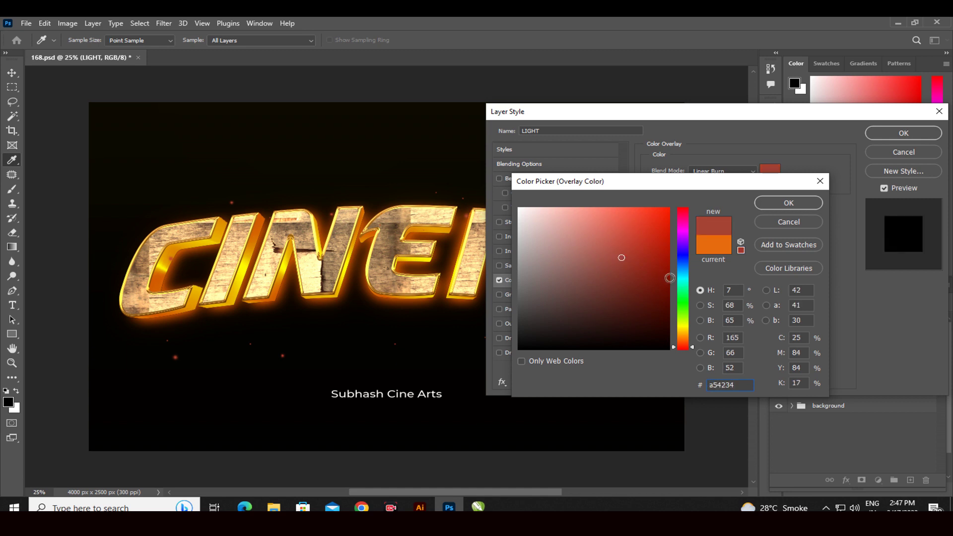
pyautogui.click(658, 268)
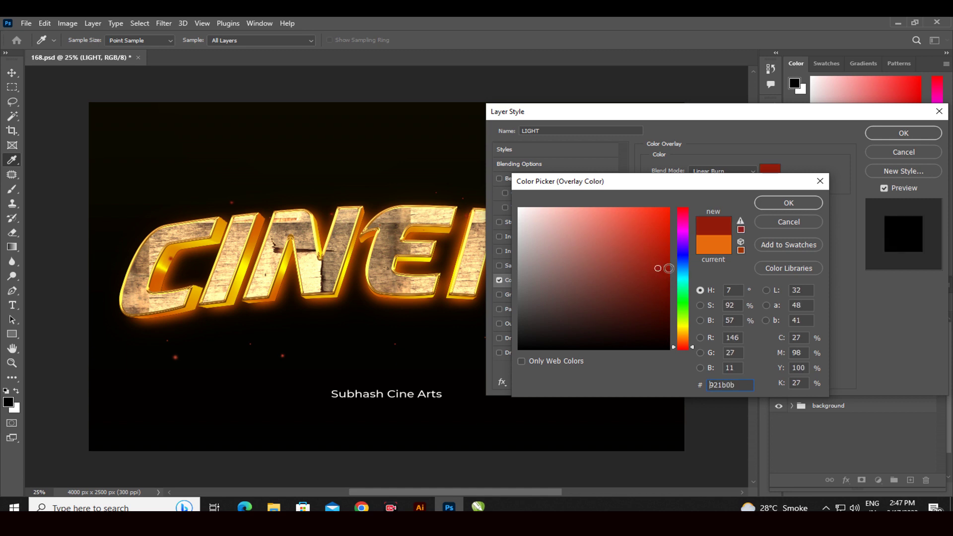
pyautogui.click(685, 266)
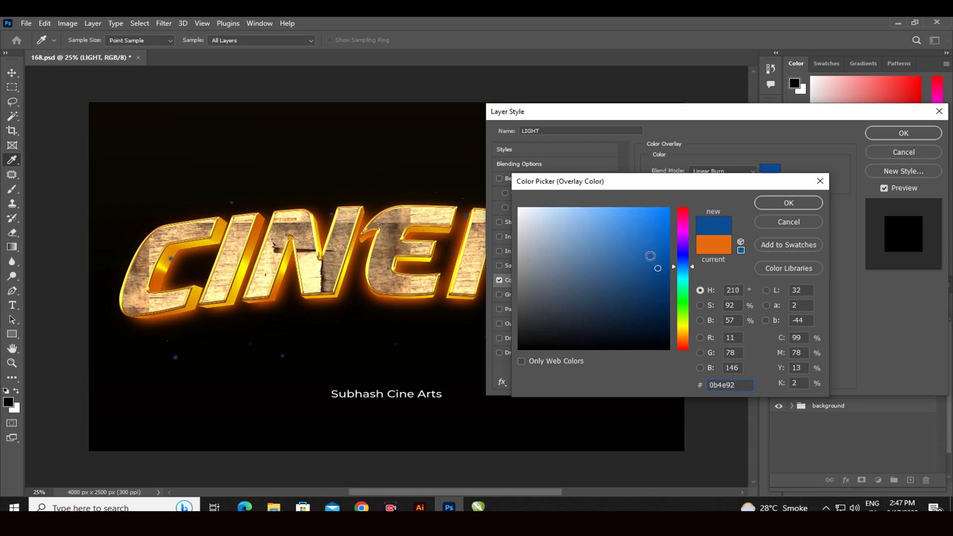
pyautogui.click(646, 246)
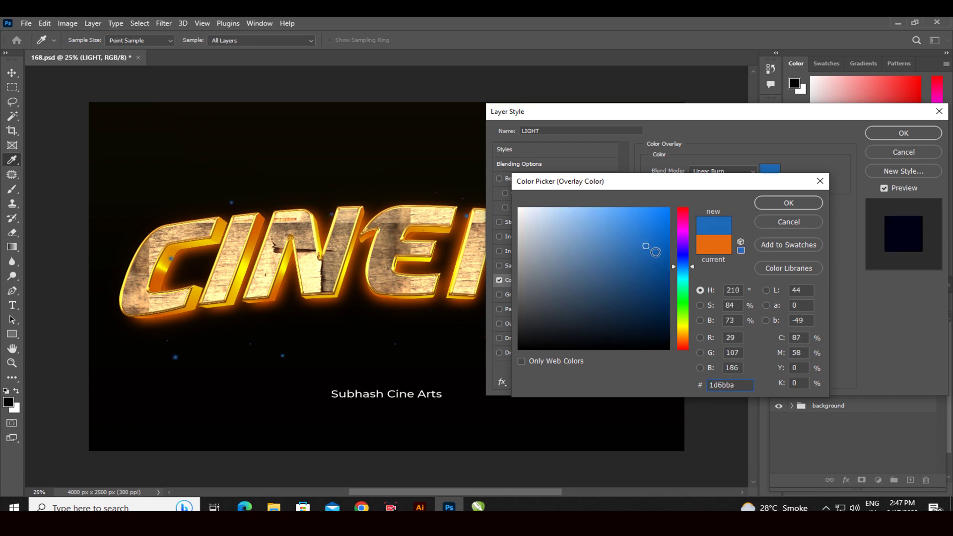
pyautogui.click(720, 246)
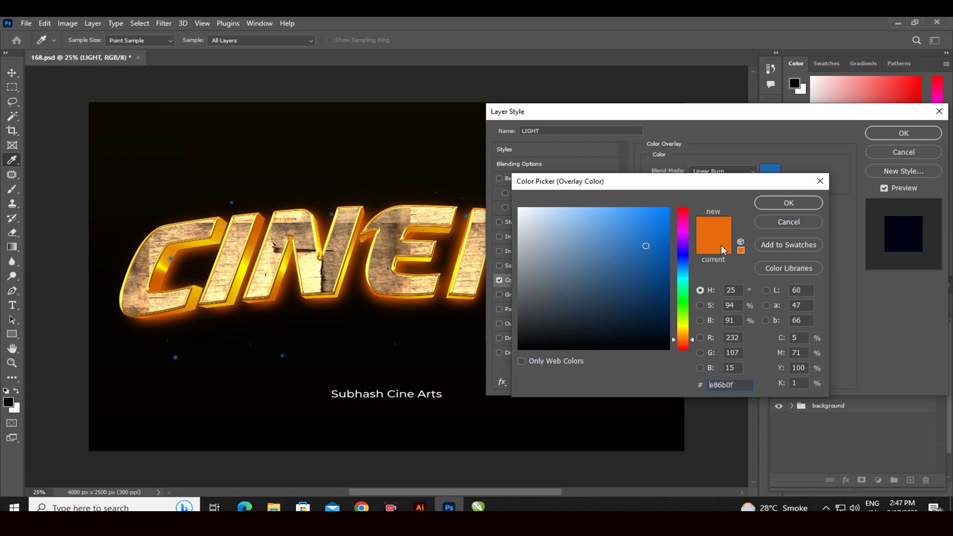
# Try brown, olive and purple overlay hues, then cancel to keep the original orange
pyautogui.click(655, 292)
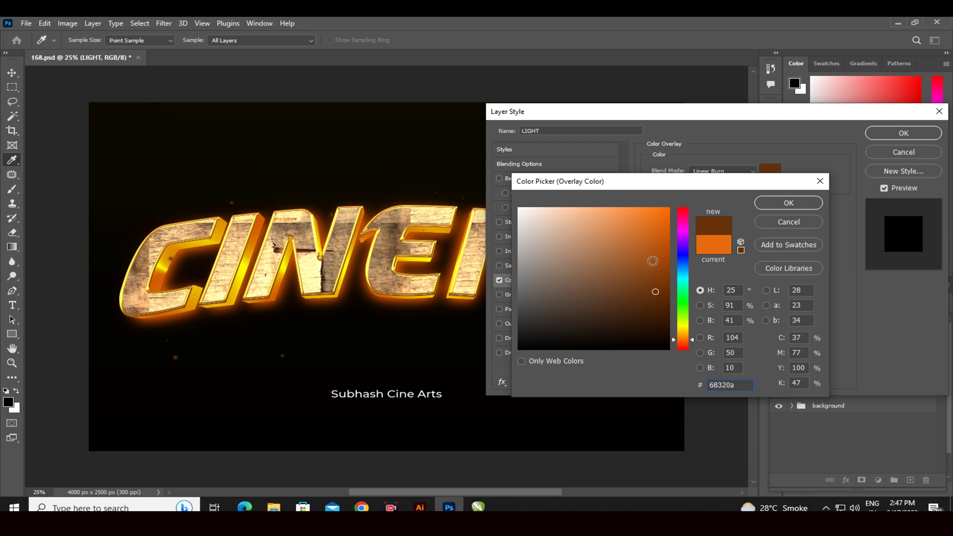
pyautogui.click(683, 324)
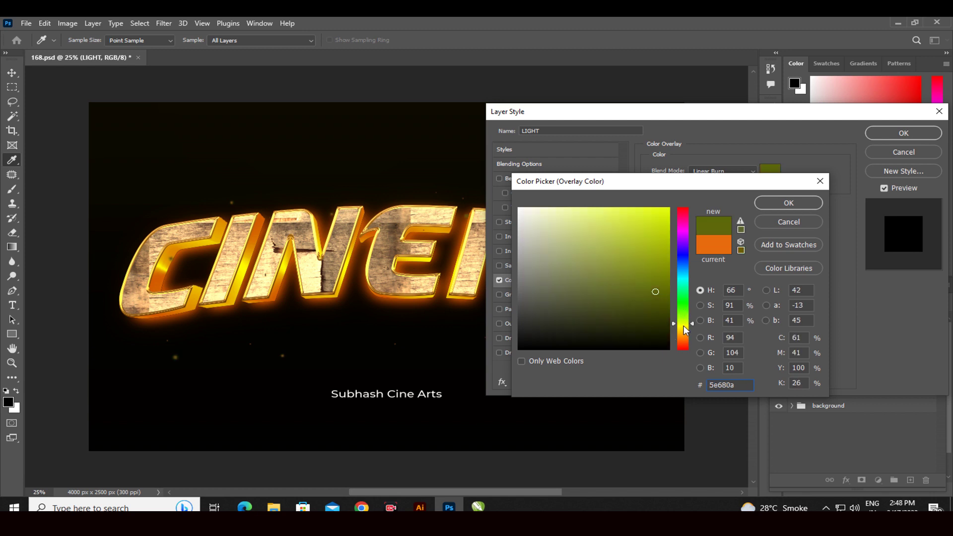
pyautogui.click(684, 324)
pyautogui.moveTo(684, 331); pyautogui.dragTo(684, 338)
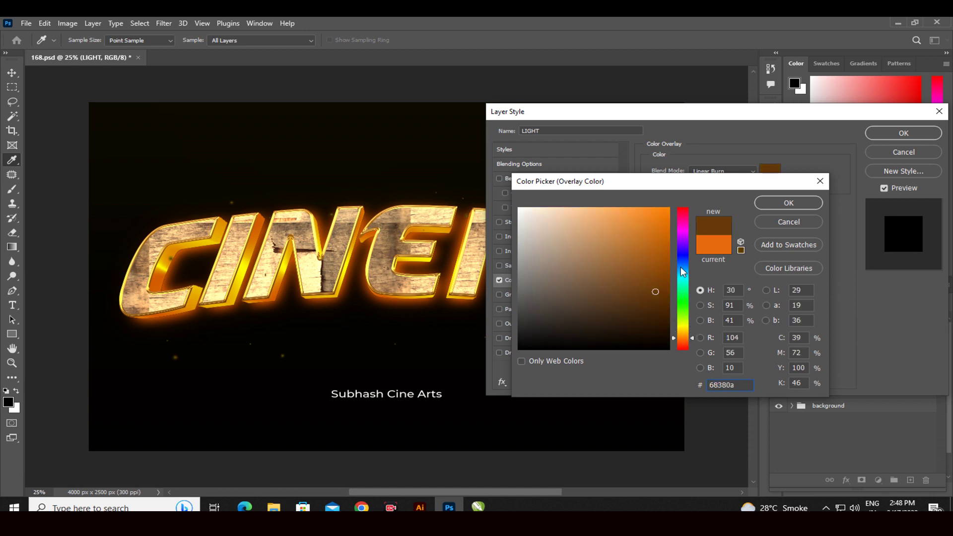
pyautogui.click(683, 230)
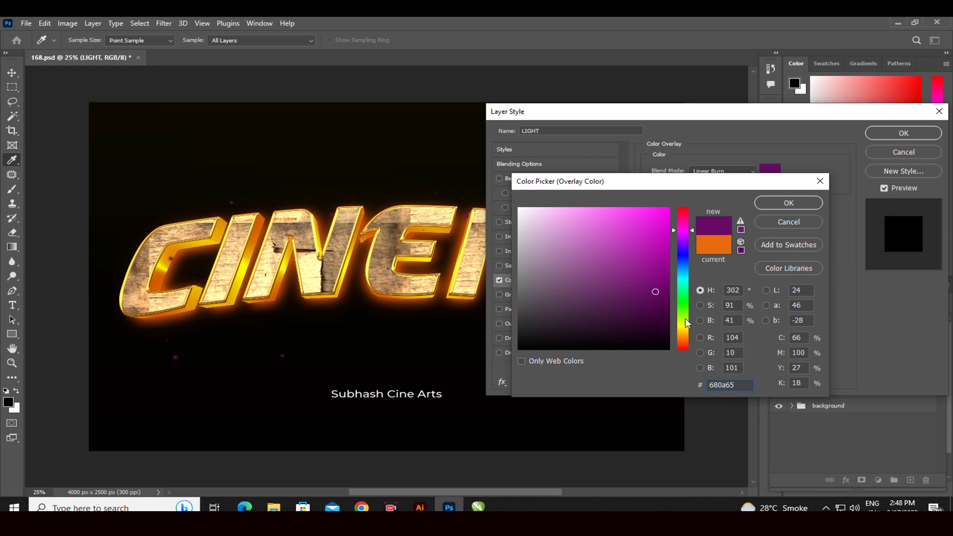
pyautogui.click(687, 341)
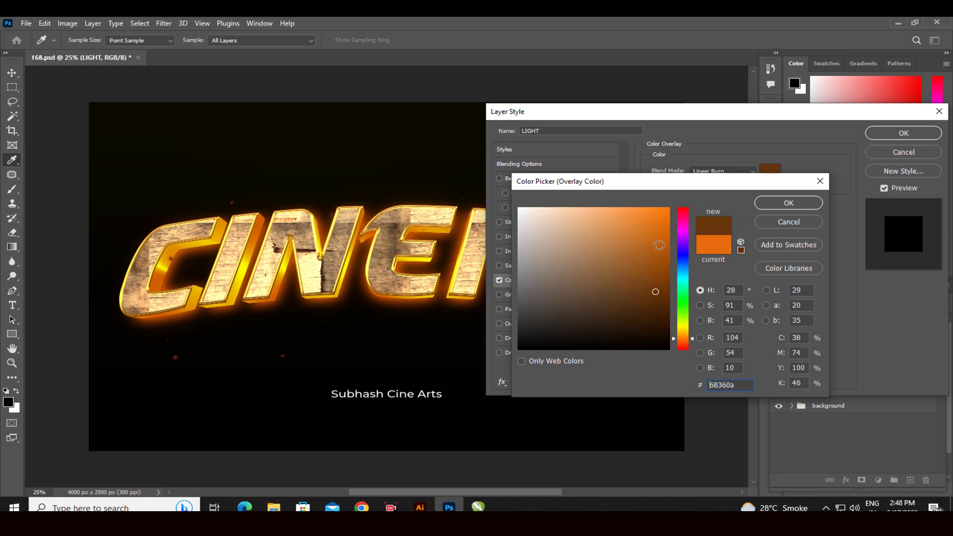
pyautogui.click(658, 259)
pyautogui.click(653, 251)
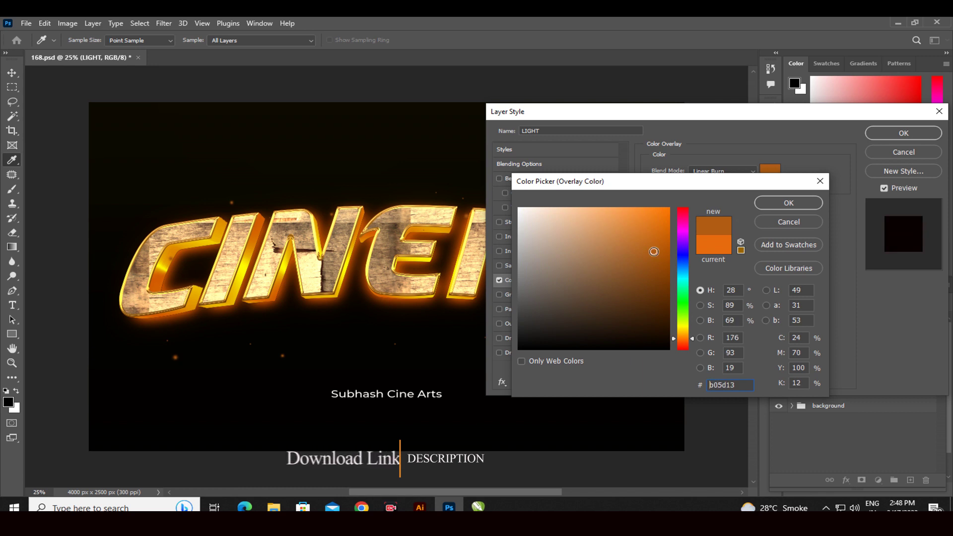
pyautogui.click(783, 223)
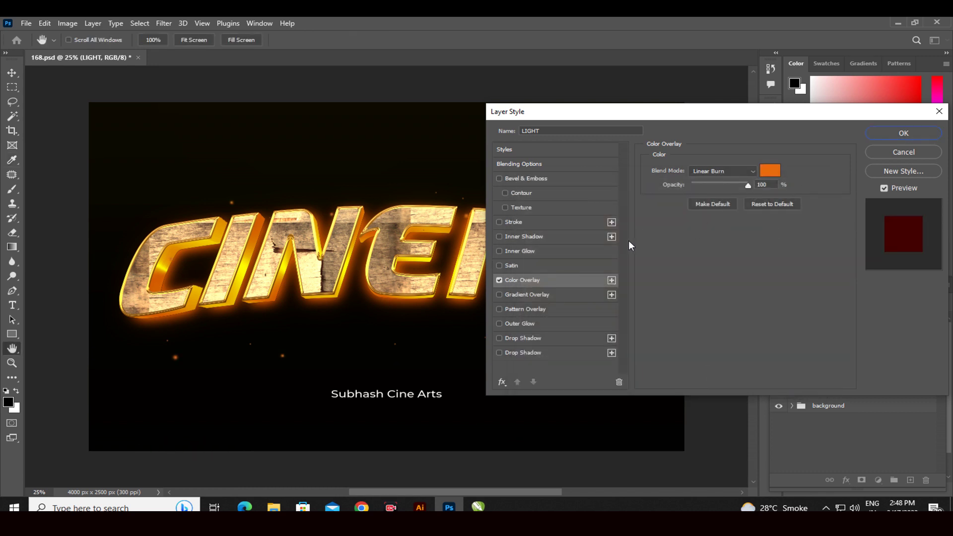
# Close Layer Style, collapse LIGHT, and select HOME1 copy 26 in MAIN TEXT > top effect
pyautogui.click(897, 153)
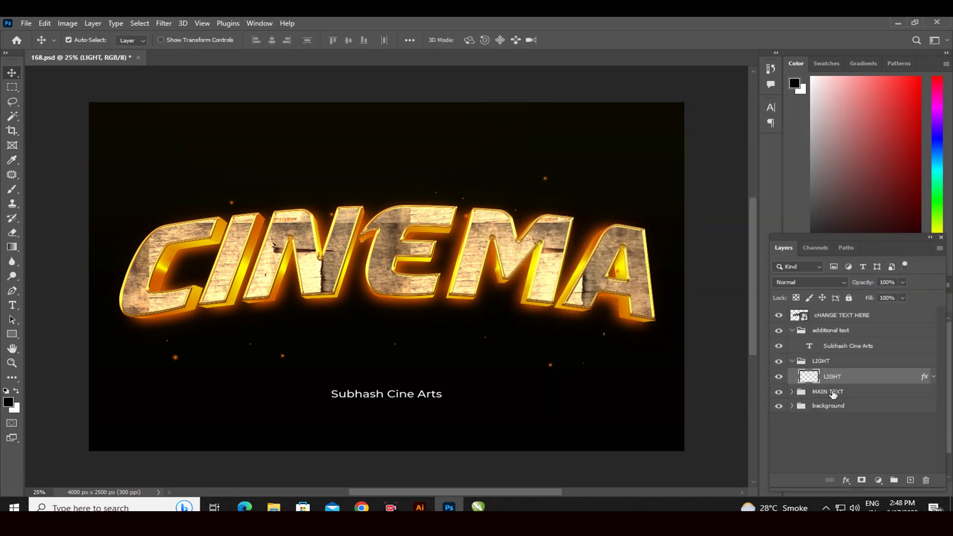
pyautogui.click(793, 362)
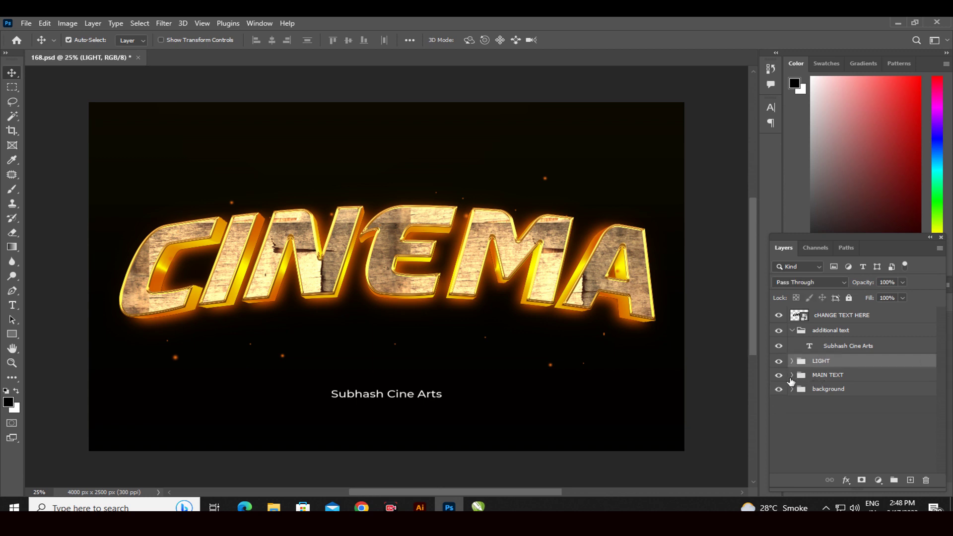
pyautogui.click(791, 376)
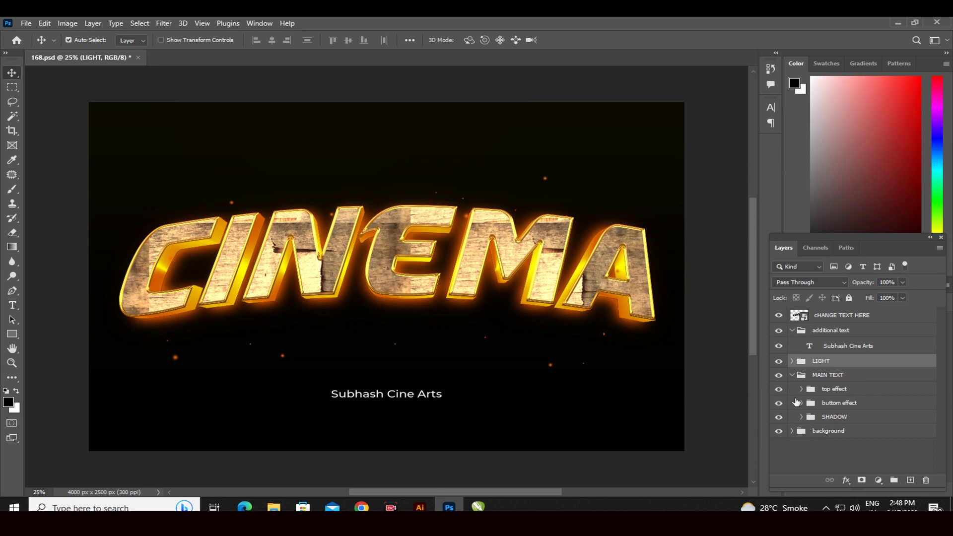
pyautogui.click(801, 390)
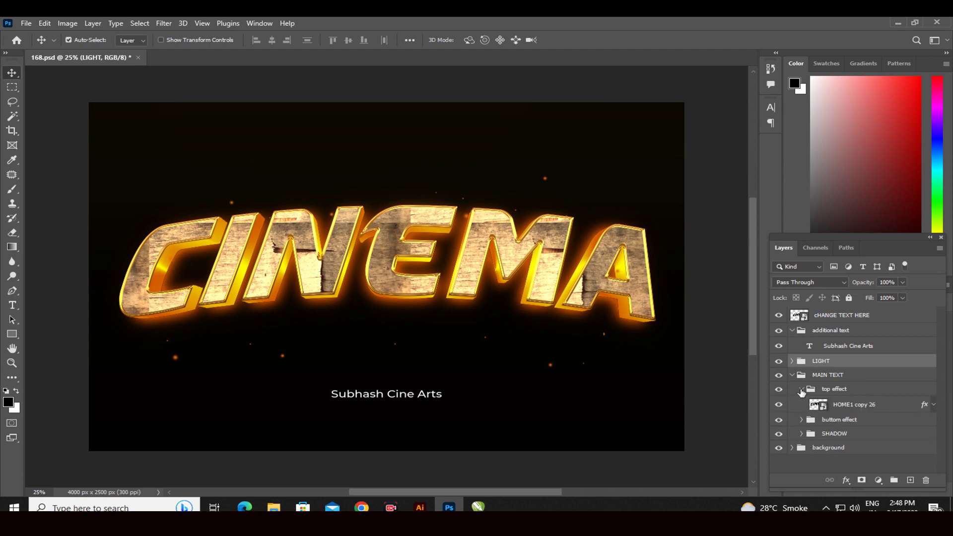
pyautogui.click(924, 406)
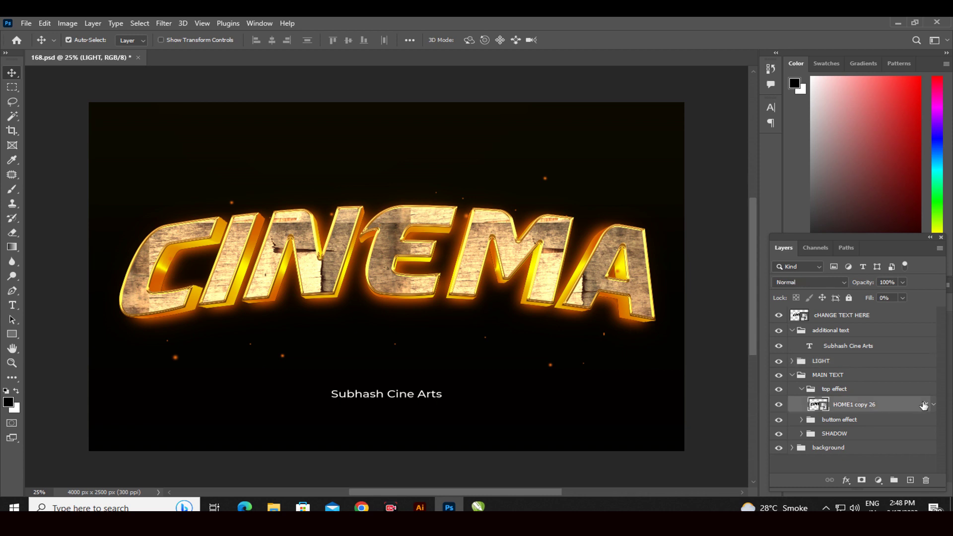
# Give HOME1 copy 26's Bevel & Emboss a 10 px size and about 4 px soften
pyautogui.press('h')
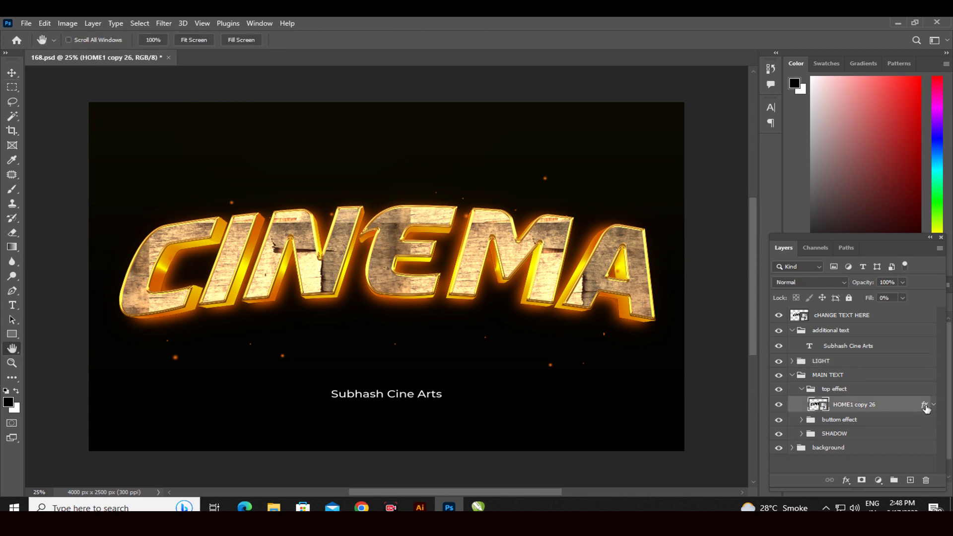
pyautogui.doubleClick(925, 406)
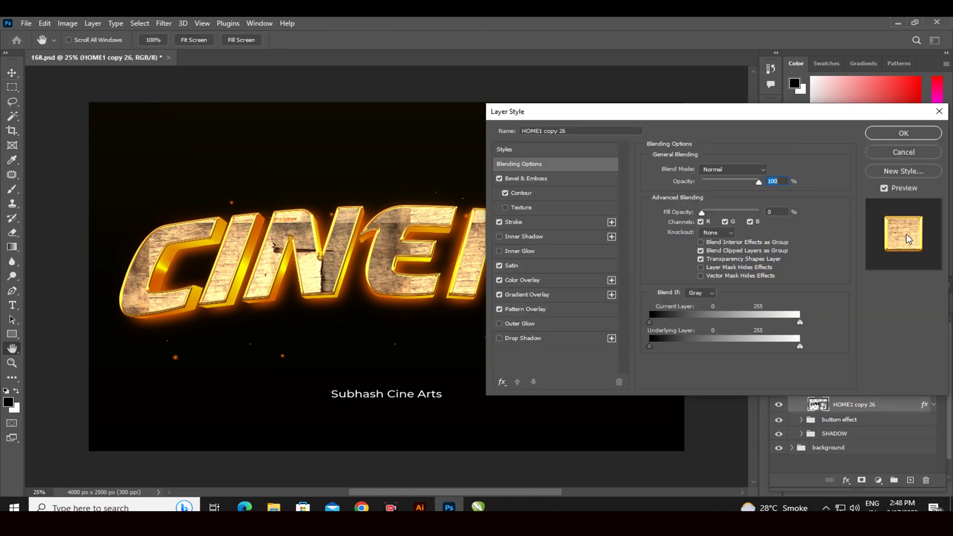
pyautogui.click(516, 180)
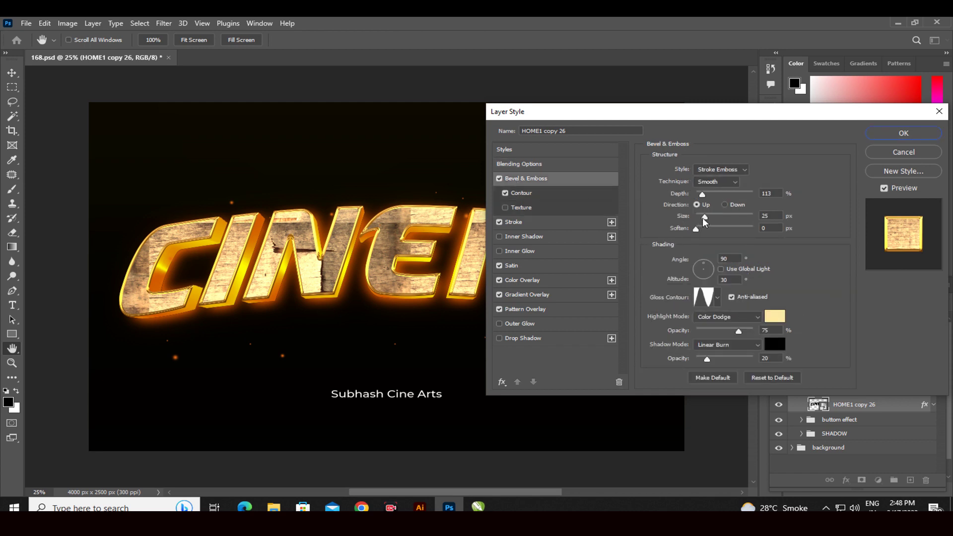
pyautogui.moveTo(705, 218)
pyautogui.mouseDown()
pyautogui.moveTo(731, 219)
pyautogui.moveTo(702, 218)
pyautogui.mouseUp()
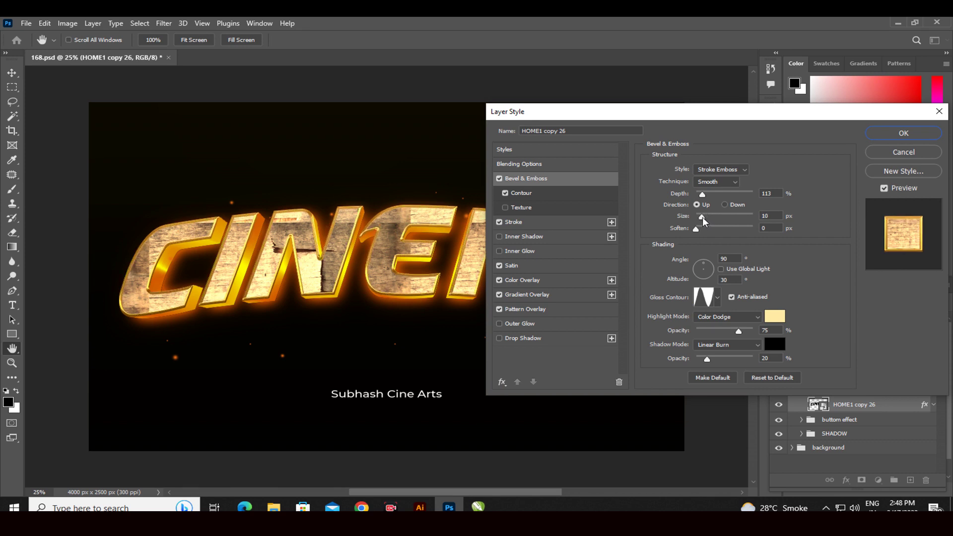
pyautogui.moveTo(703, 219); pyautogui.dragTo(695, 218)
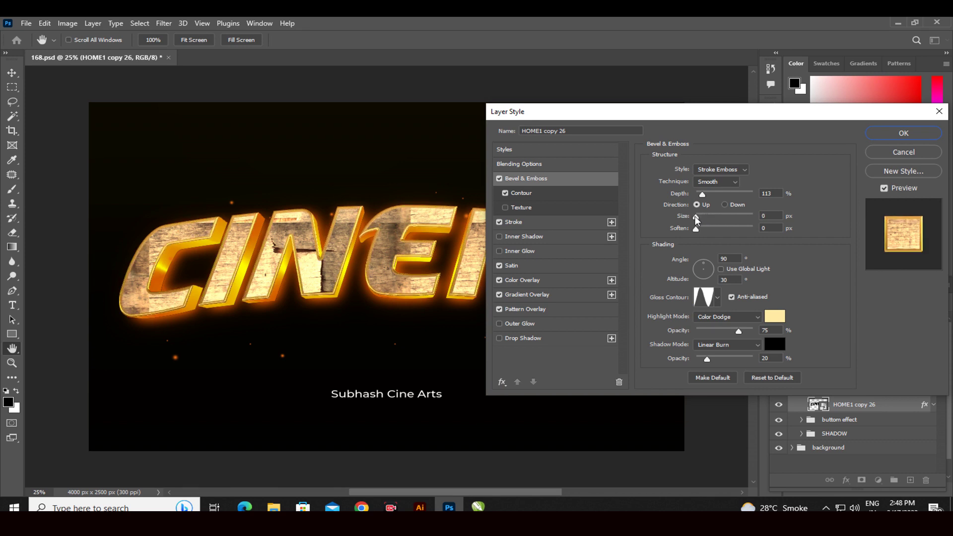
pyautogui.moveTo(697, 219); pyautogui.dragTo(703, 218)
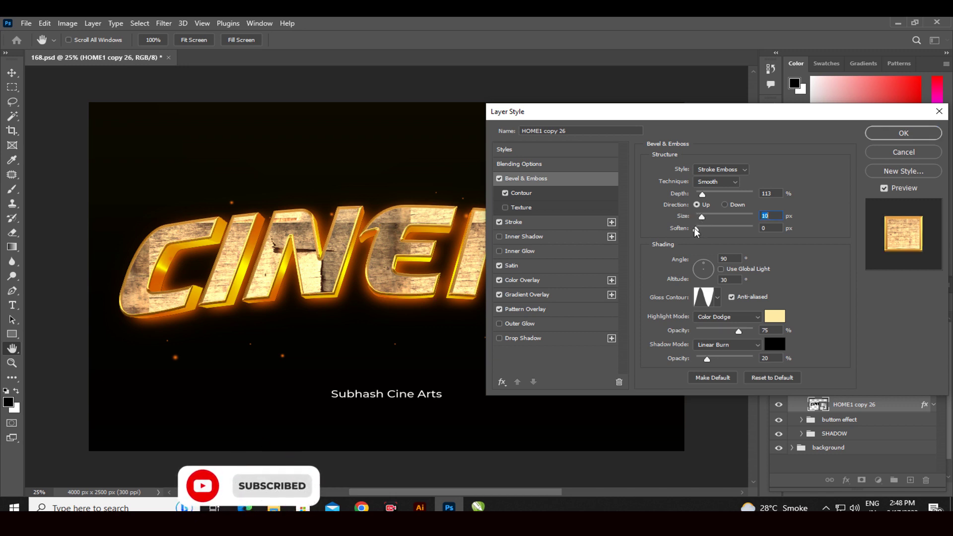
pyautogui.moveTo(696, 229); pyautogui.dragTo(713, 232)
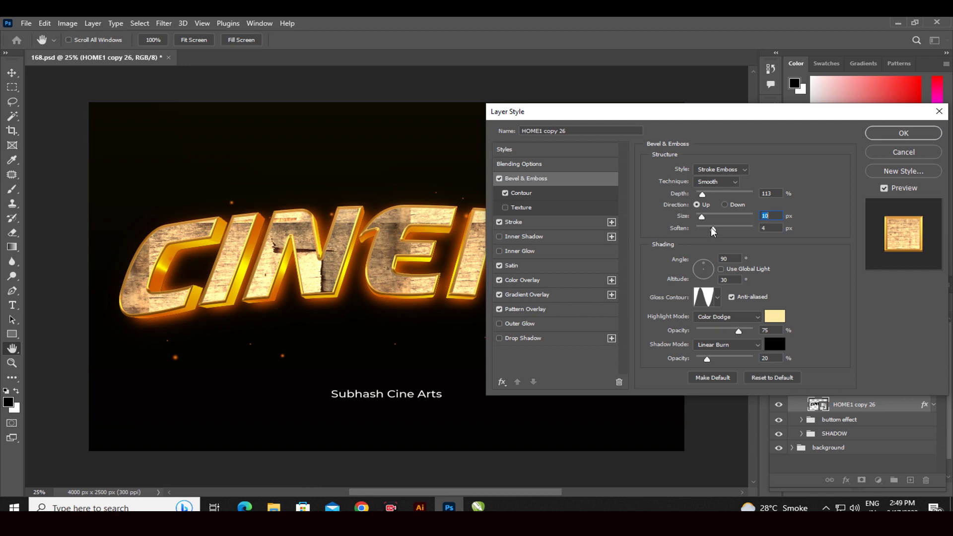
pyautogui.click(902, 155)
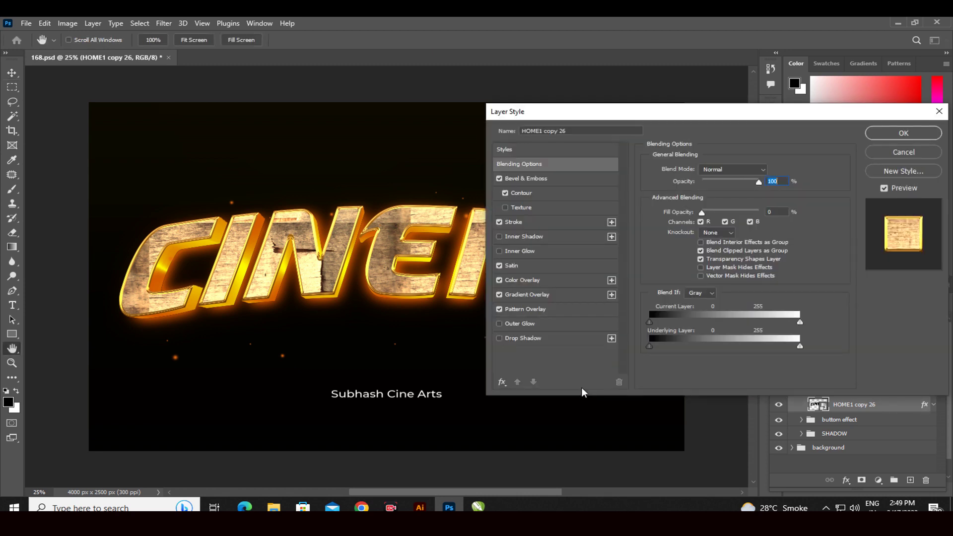
# Turn on Satin for the CINEMA text and compare it with and without Color Overlay
pyautogui.click(501, 265)
pyautogui.click(499, 280)
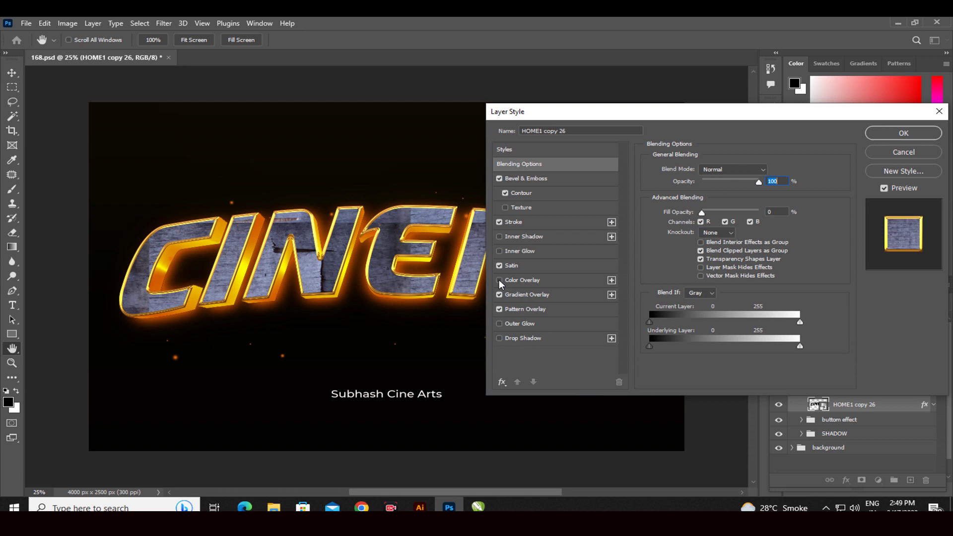
pyautogui.click(499, 280)
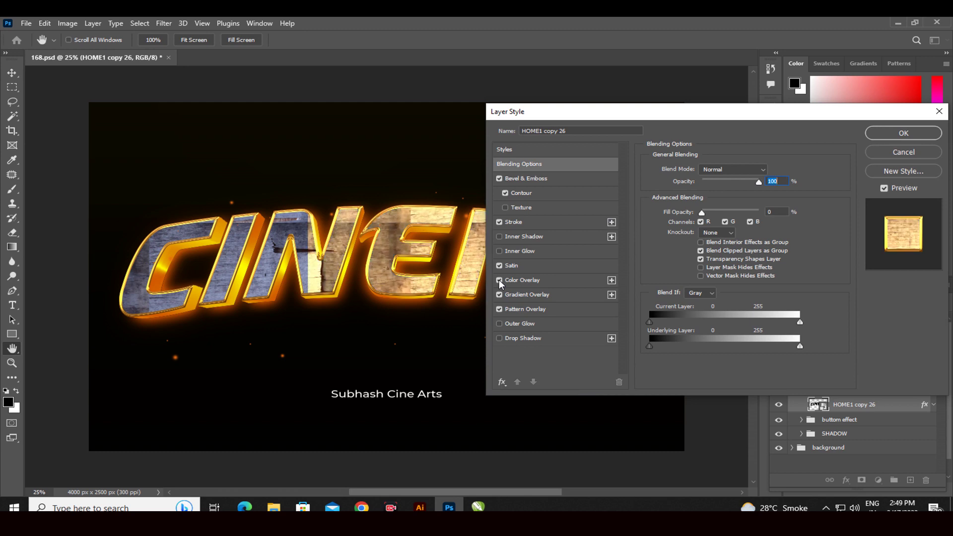
# Set the Color Overlay colour to golden yellow #ffd800 after trying magenta and purple
pyautogui.click(537, 280)
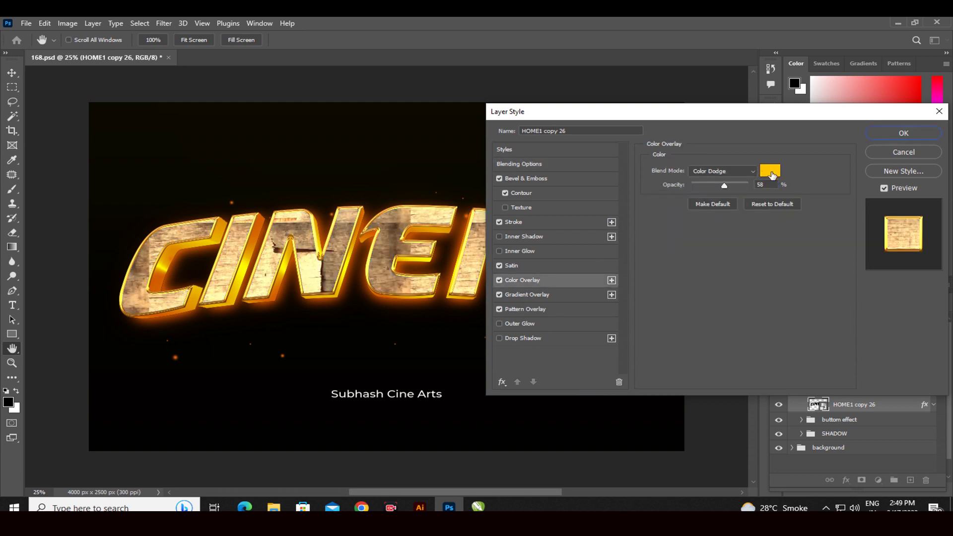
pyautogui.click(771, 171)
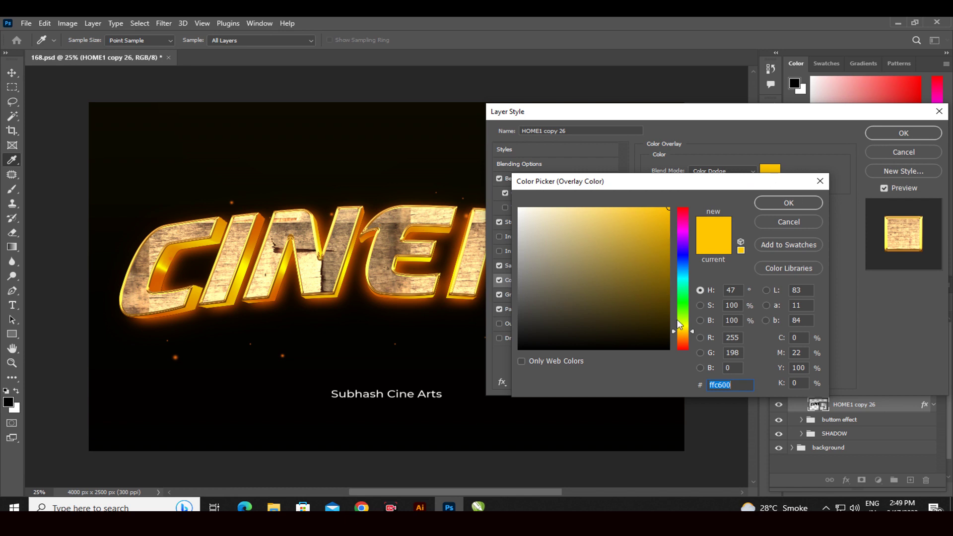
pyautogui.click(680, 327)
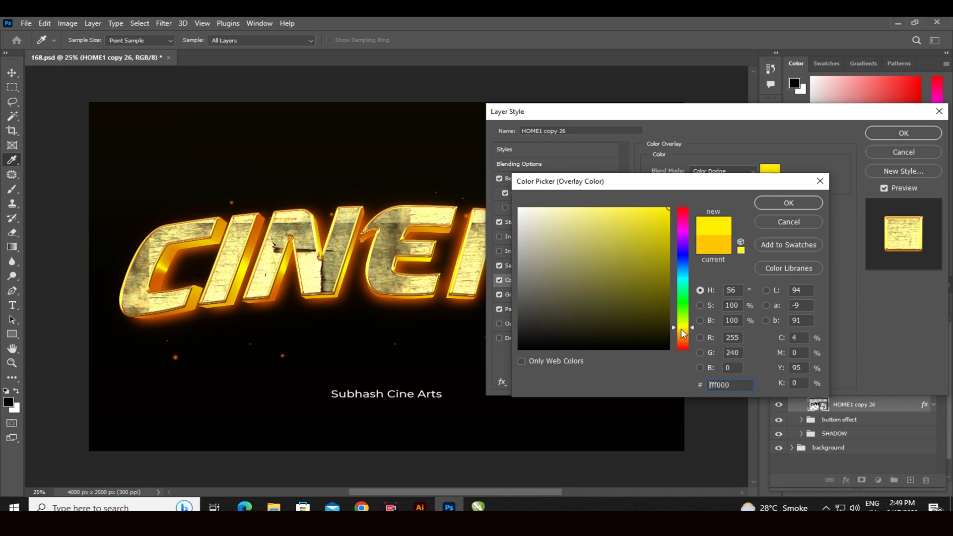
pyautogui.click(684, 233)
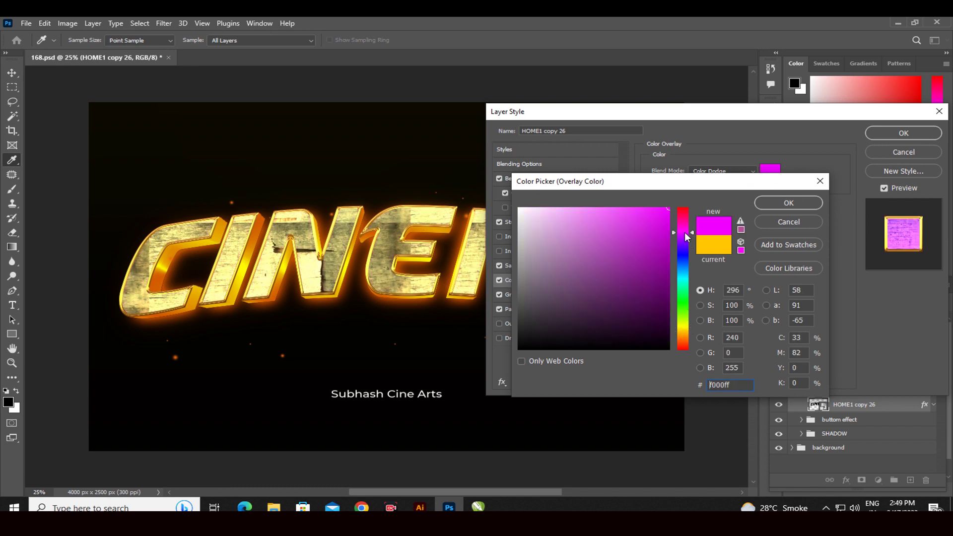
pyautogui.moveTo(684, 232); pyautogui.dragTo(684, 241)
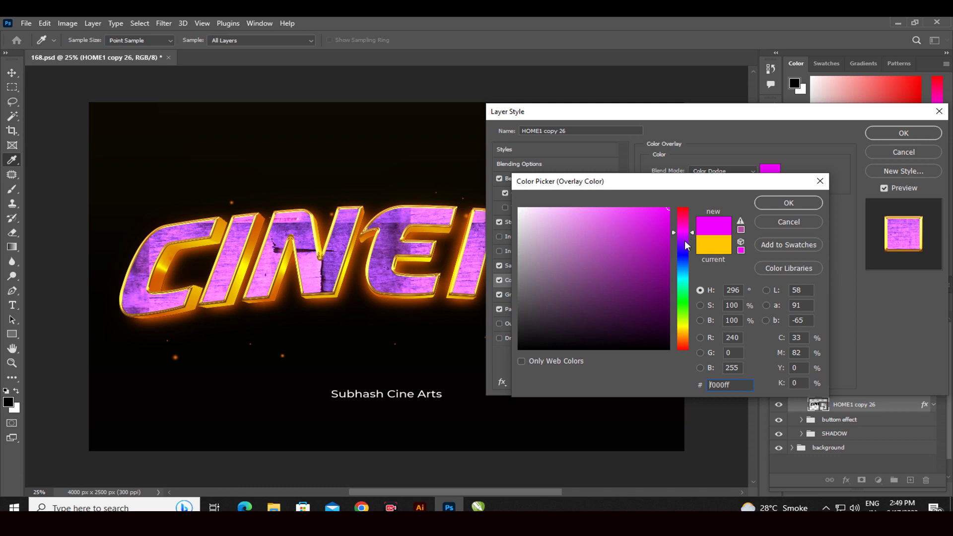
pyautogui.click(686, 329)
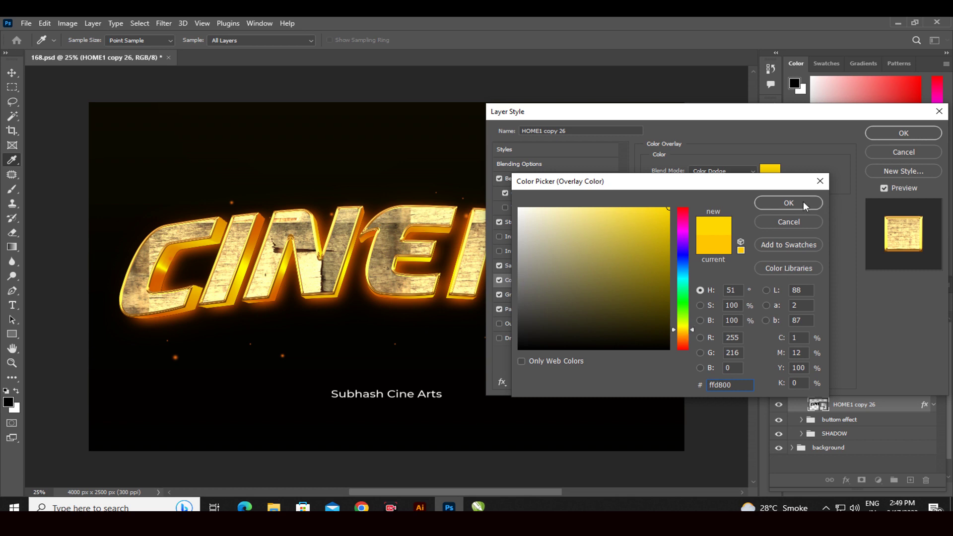
pyautogui.click(793, 221)
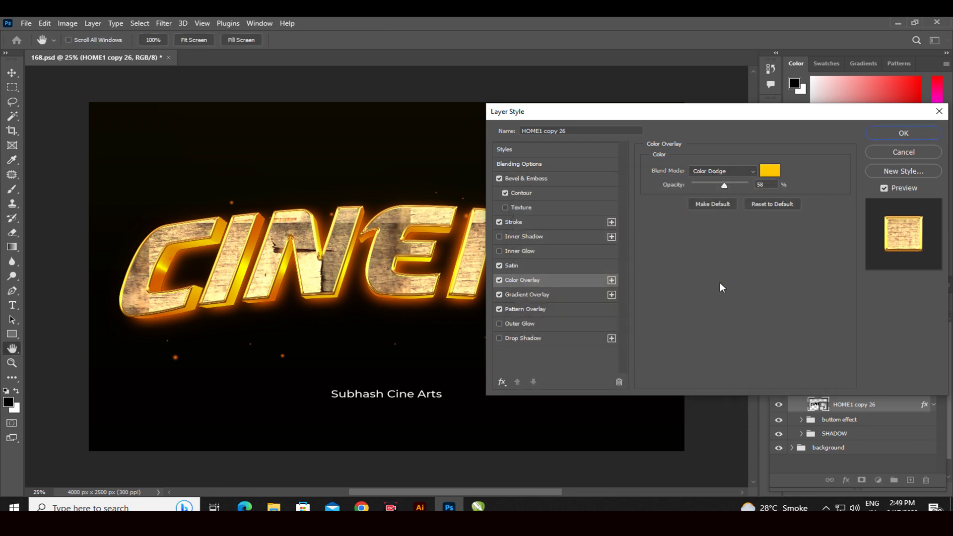
# Try light blue and blue-purple Blues presets as the Gradient Overlay, then close Layer Style
pyautogui.click(529, 295)
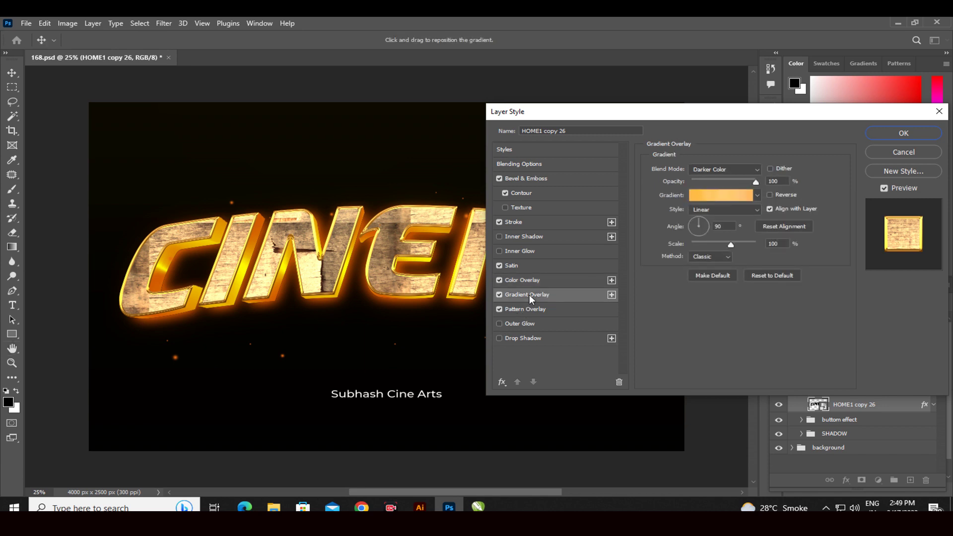
pyautogui.click(757, 196)
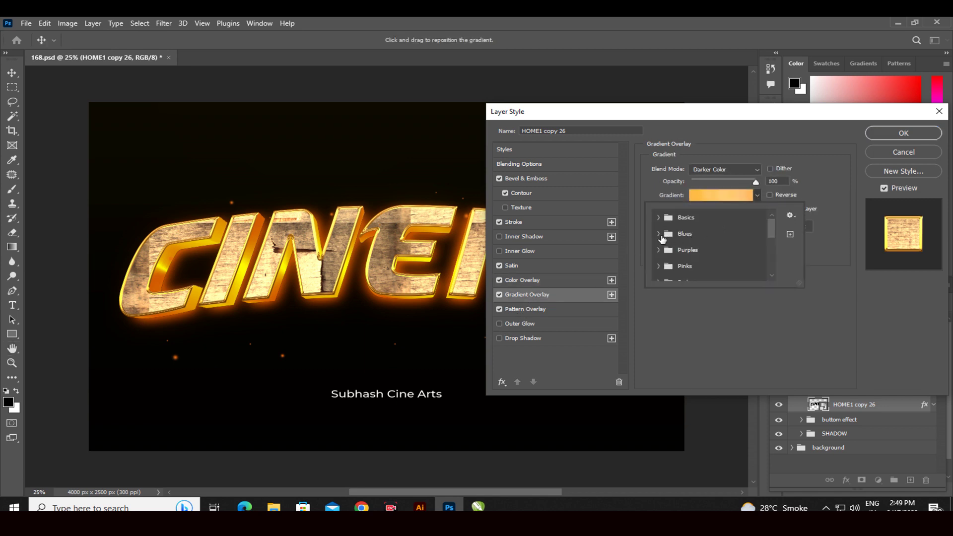
pyautogui.click(685, 236)
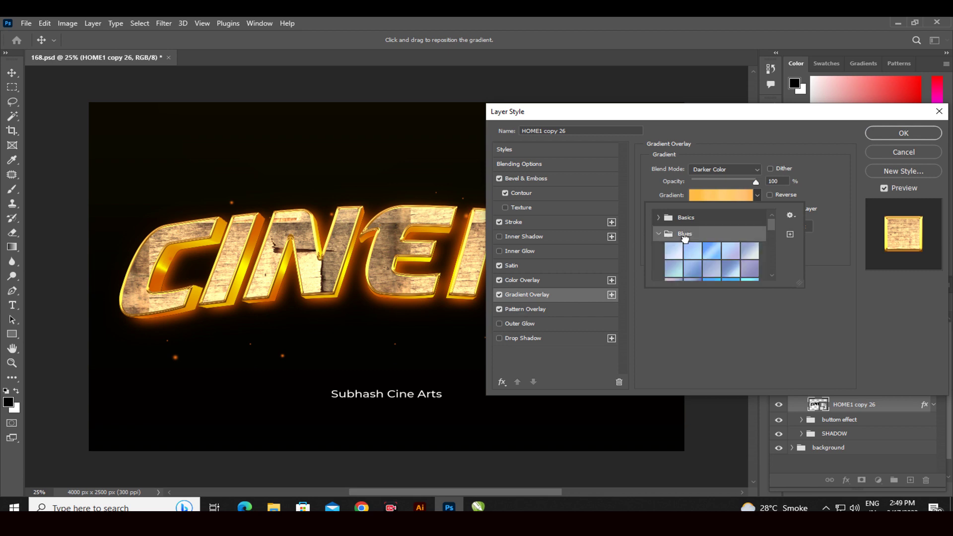
pyautogui.click(707, 254)
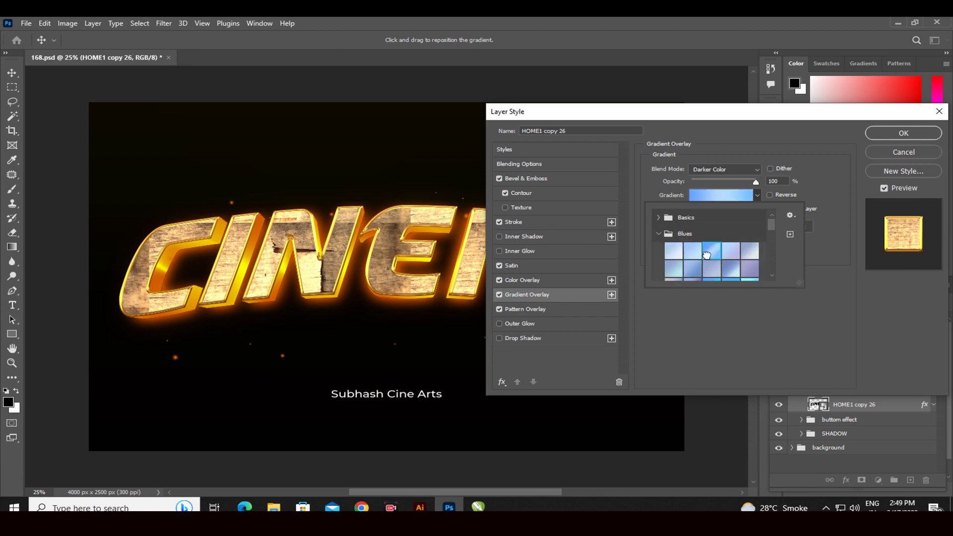
pyautogui.click(729, 272)
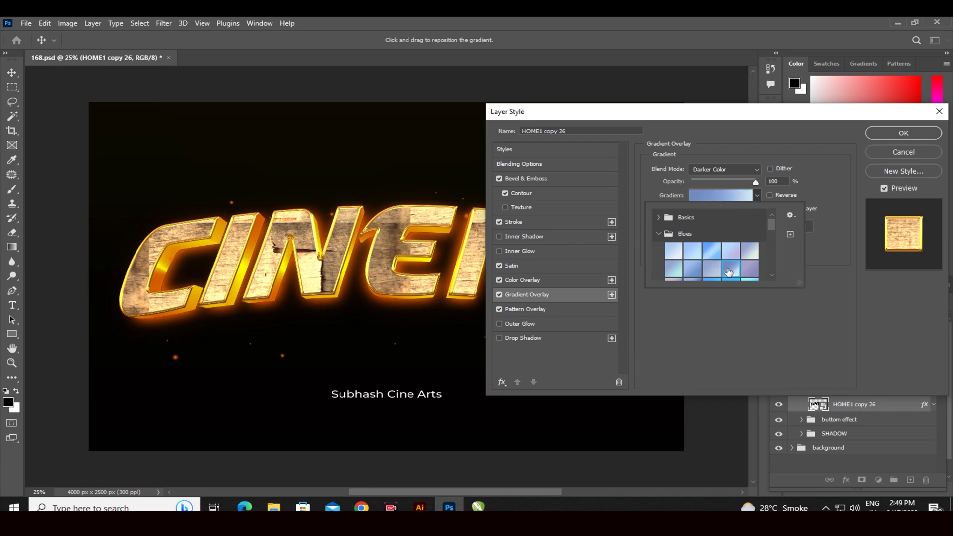
pyautogui.click(916, 149)
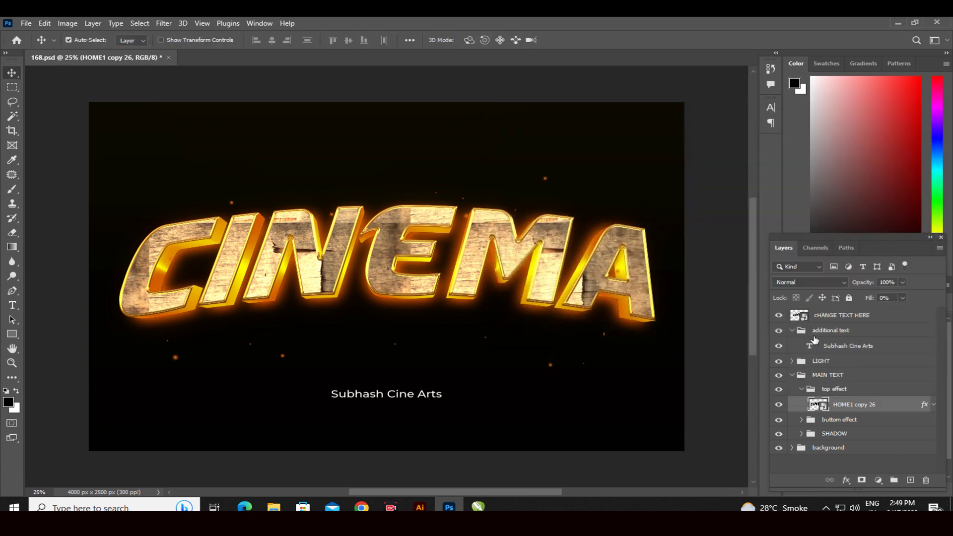
# Collapse the top effect group, expand buttom effect and select HOME1 copy 25
pyautogui.click(802, 390)
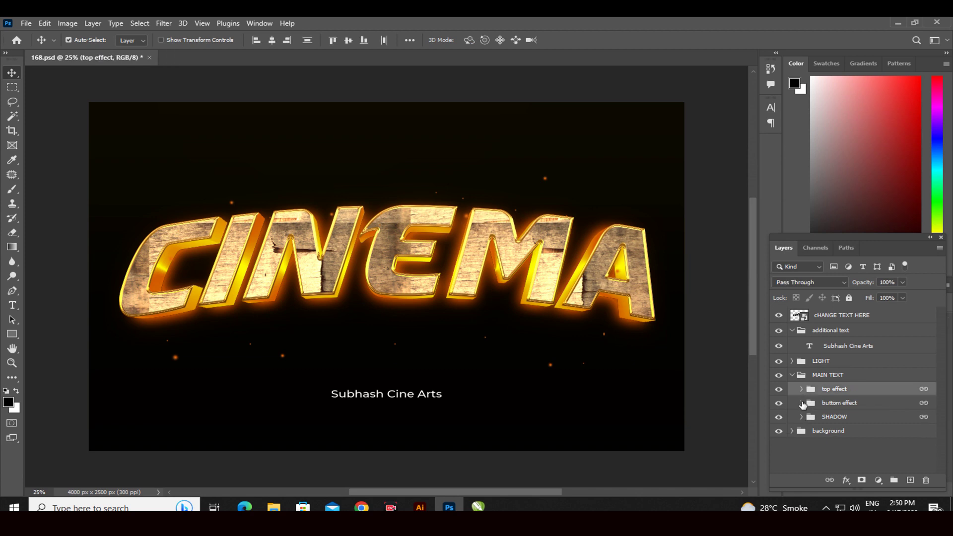
pyautogui.click(802, 403)
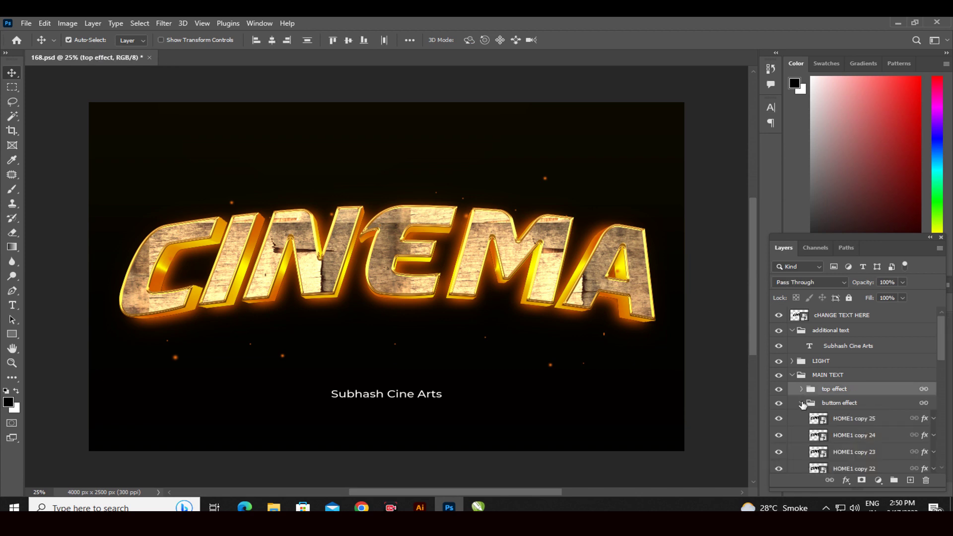
pyautogui.click(924, 421)
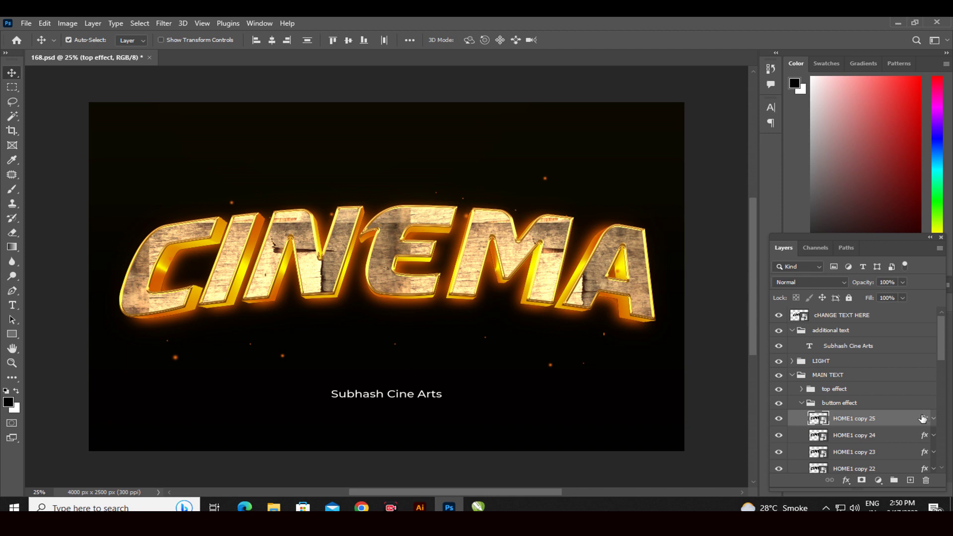
# Compare HOME1 copy 25 with its Pattern Overlay off and on, keeping it enabled
pyautogui.doubleClick(923, 418)
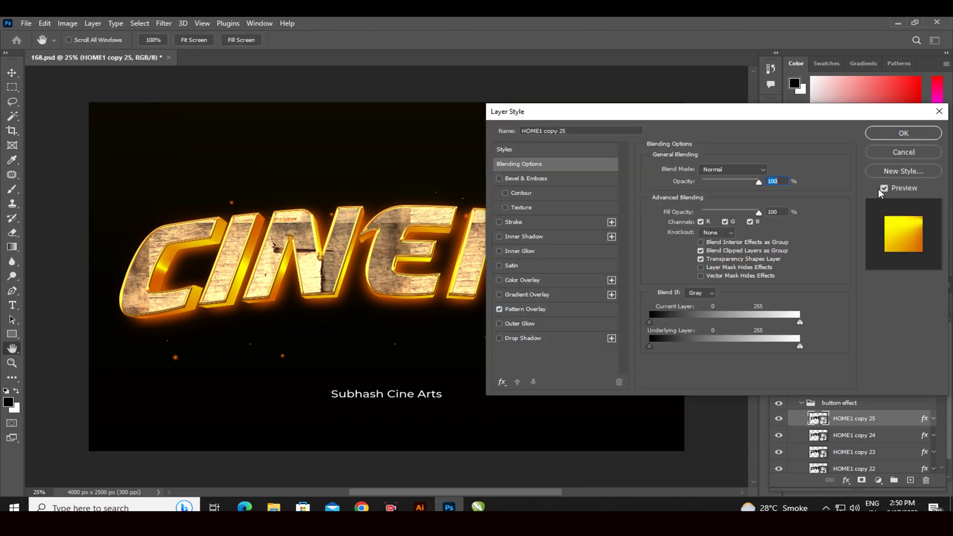
pyautogui.click(499, 309)
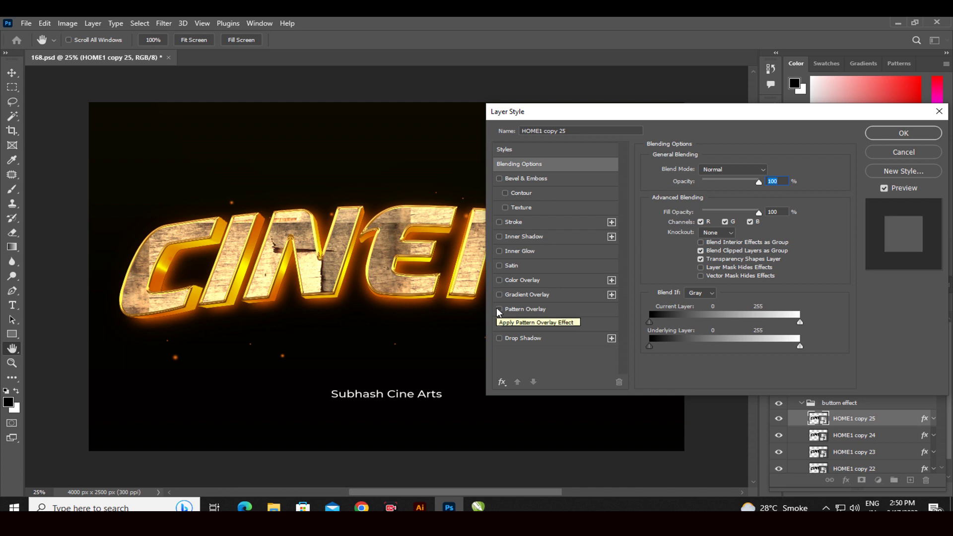
pyautogui.click(499, 309)
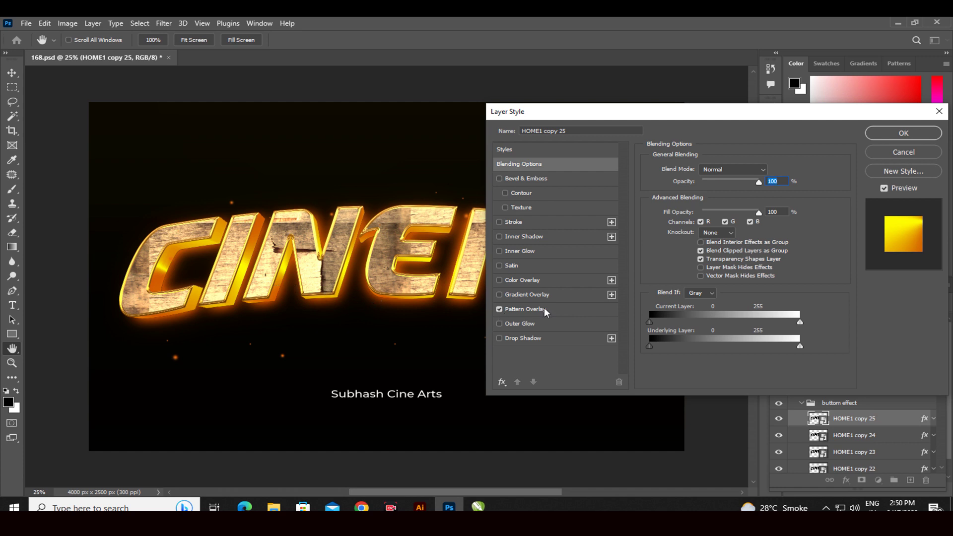
pyautogui.click(901, 154)
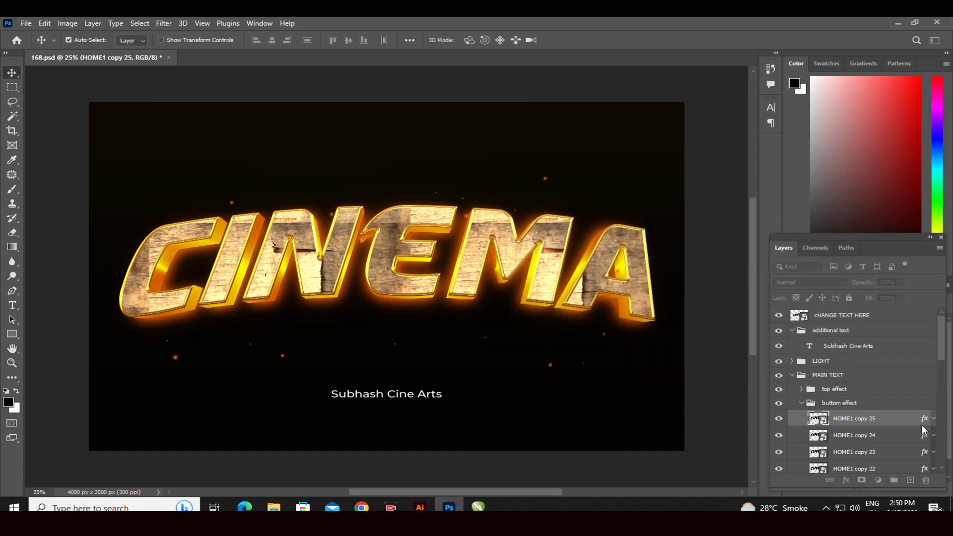
# Compare HOME1 copy 24 with its gold Pattern Overlay off and on, keeping it enabled
pyautogui.click(927, 436)
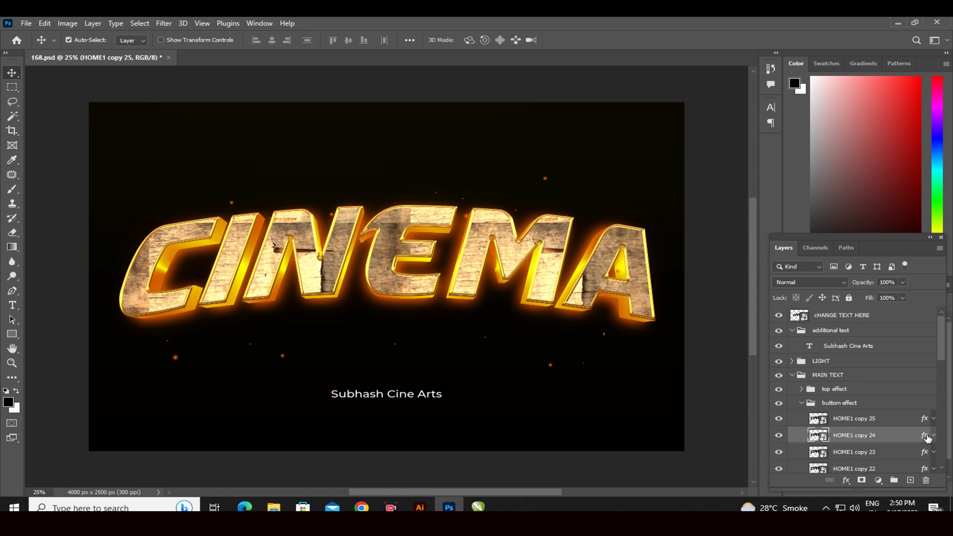
pyautogui.press('h')
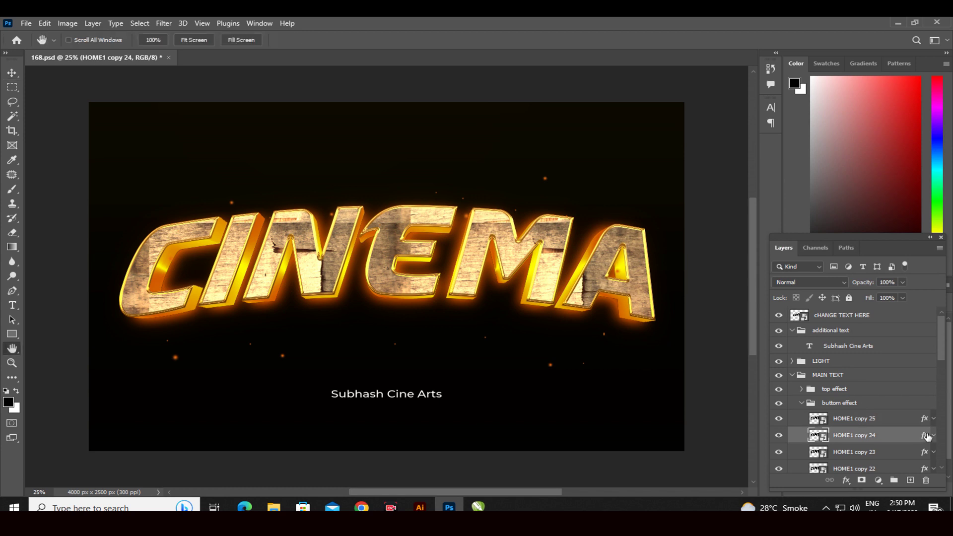
pyautogui.doubleClick(927, 436)
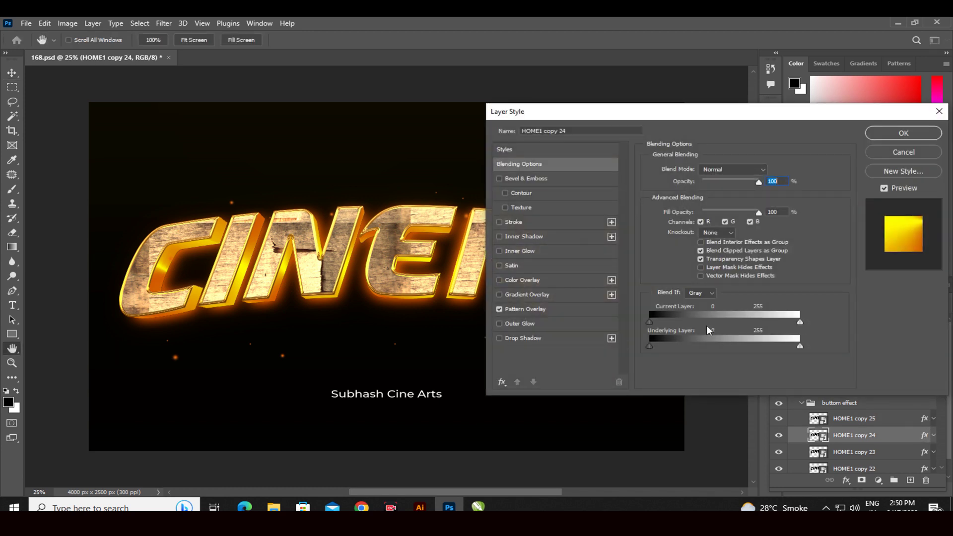
pyautogui.click(499, 309)
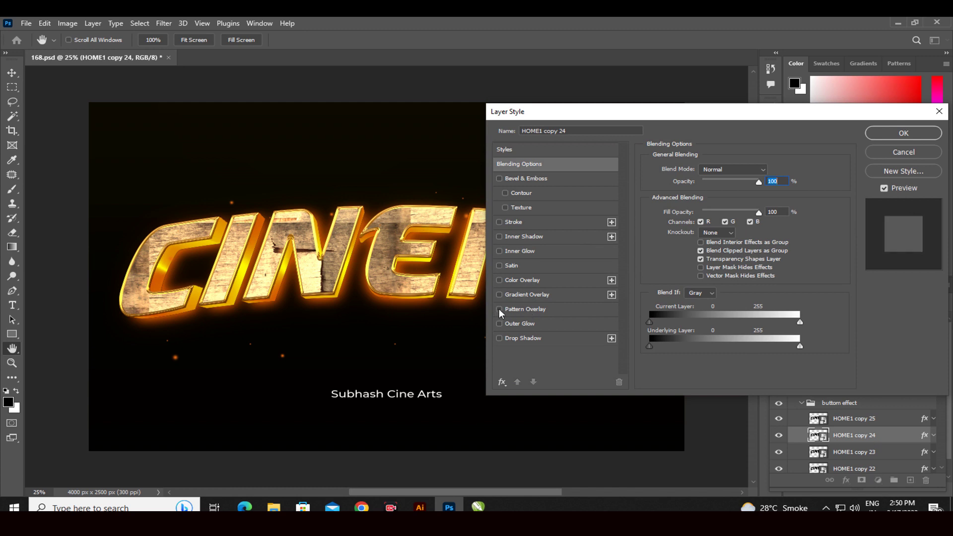
pyautogui.click(499, 310)
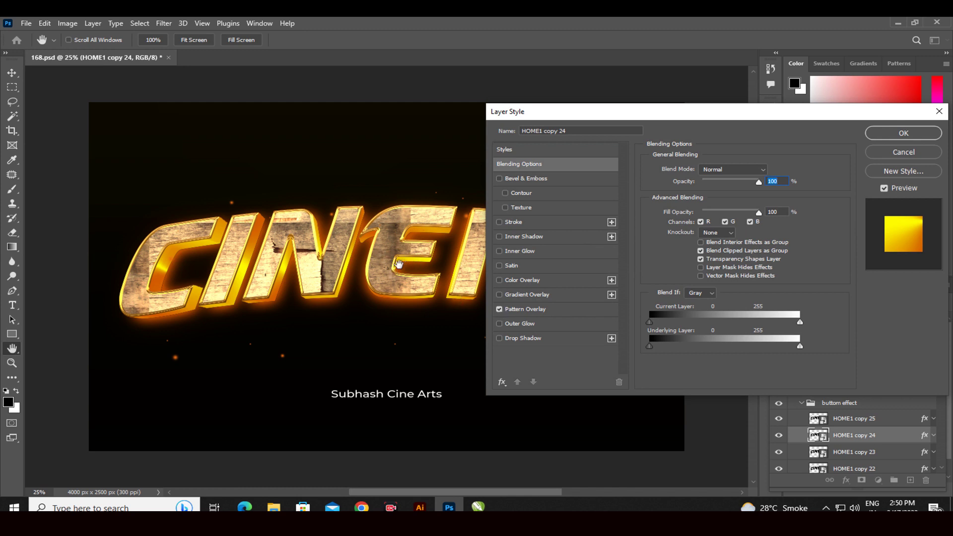
pyautogui.click(499, 309)
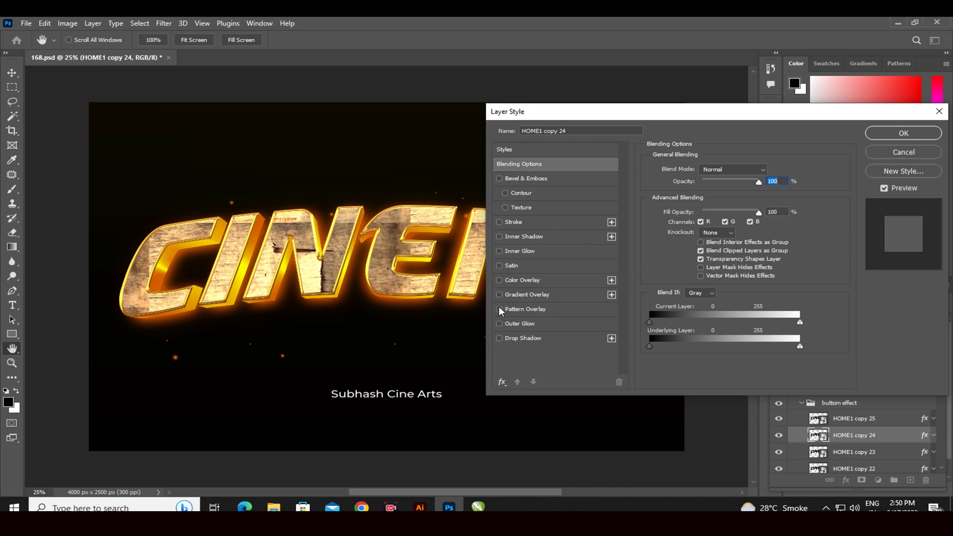
pyautogui.click(500, 310)
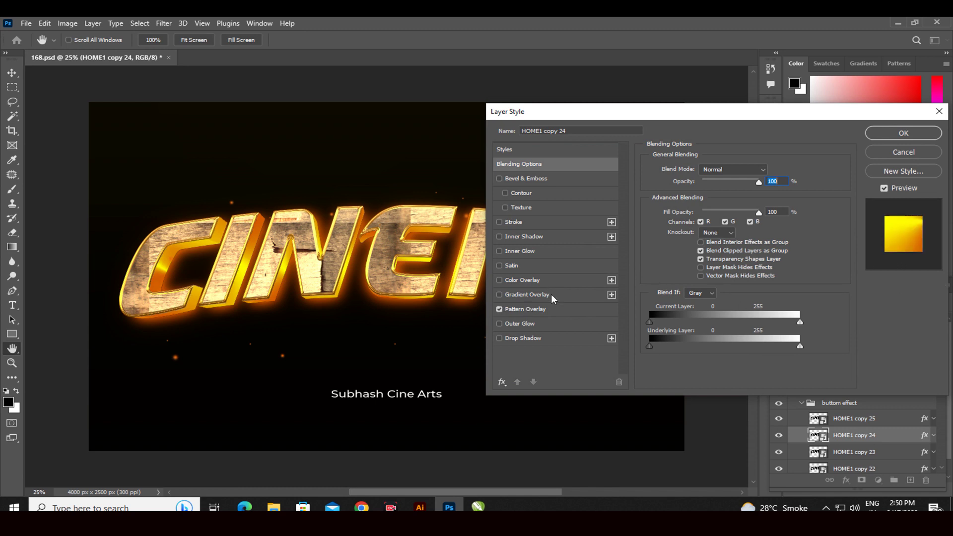
# Set HOME1 copy 24's Pattern Overlay to the Grass-Autumn pattern
pyautogui.click(546, 310)
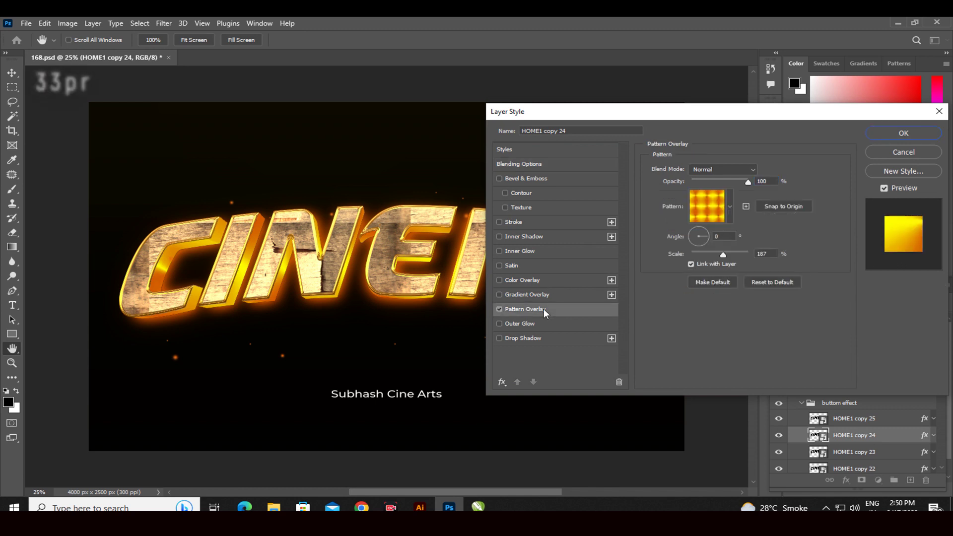
pyautogui.click(730, 206)
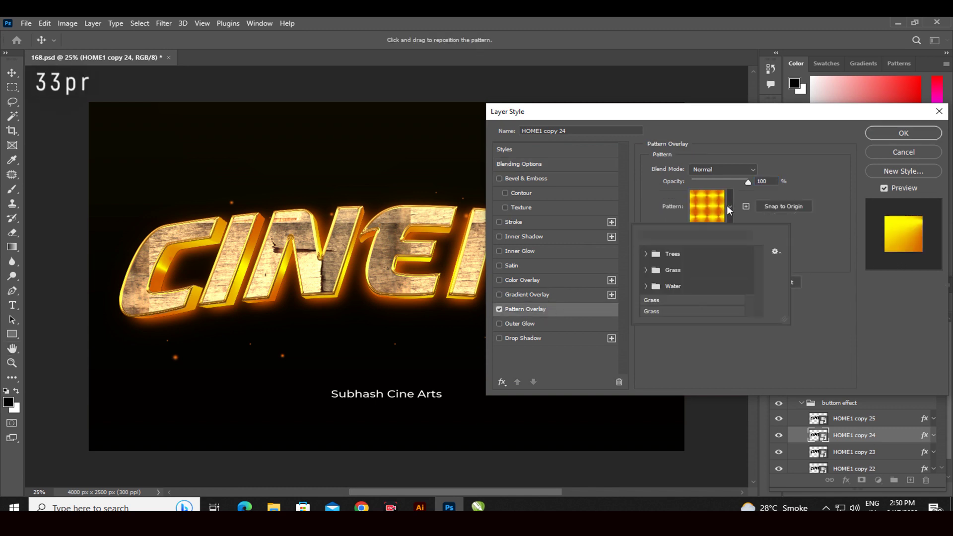
pyautogui.click(680, 271)
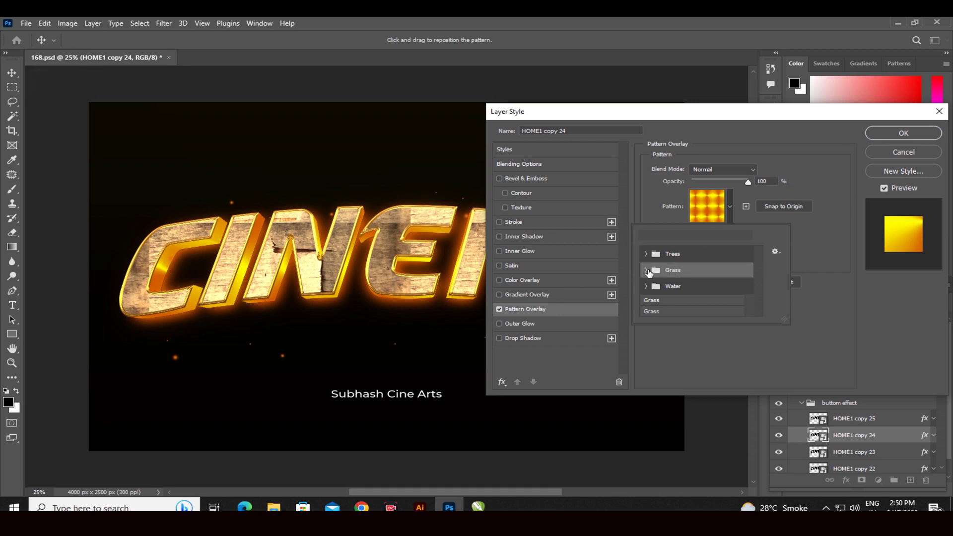
pyautogui.click(646, 270)
pyautogui.click(664, 284)
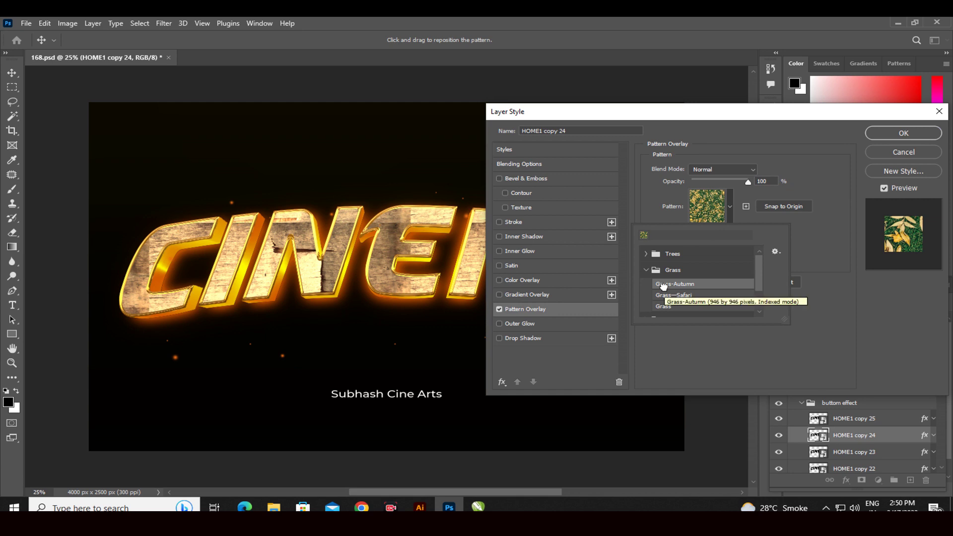
# Close the pattern settings, expand the SHADOW group and open HOME1 copy 27's layer style
pyautogui.click(891, 155)
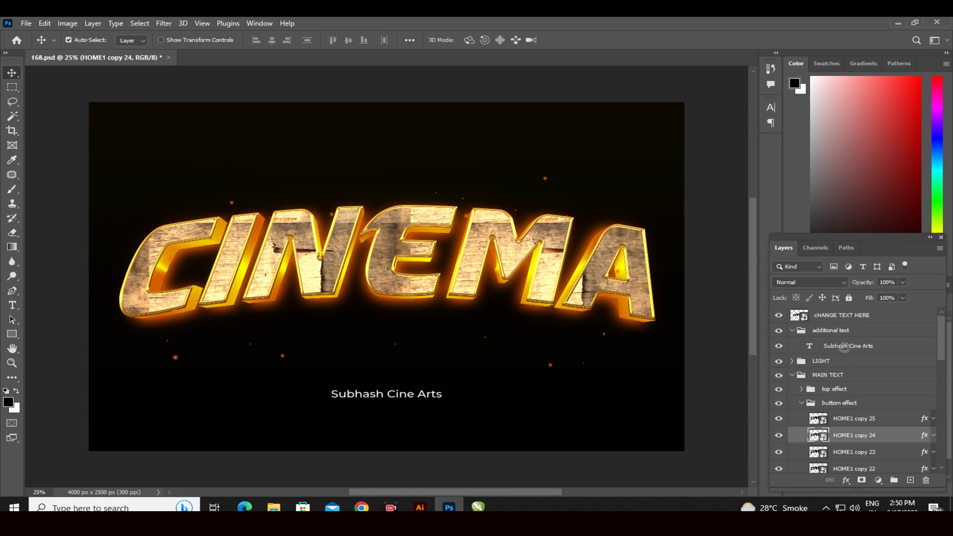
pyautogui.moveTo(940, 348); pyautogui.dragTo(934, 449)
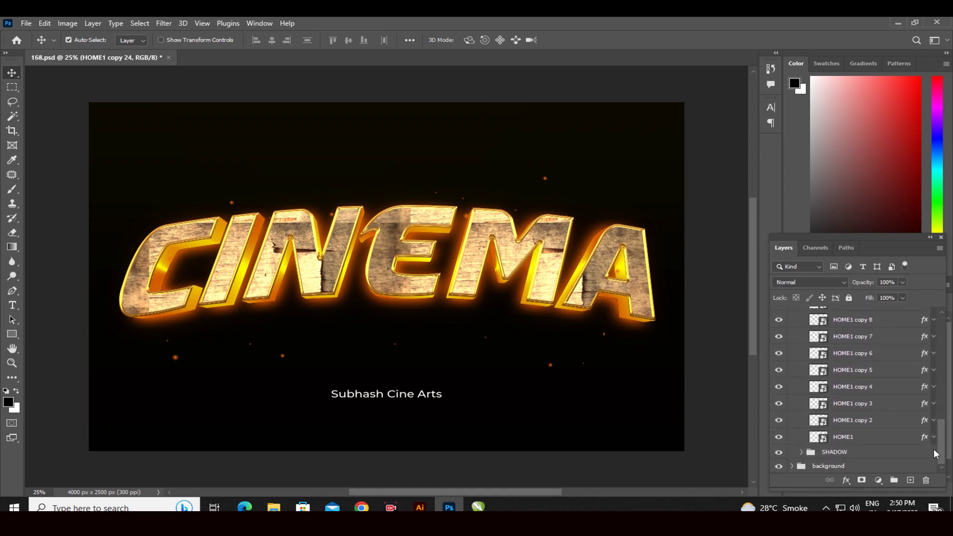
pyautogui.click(802, 452)
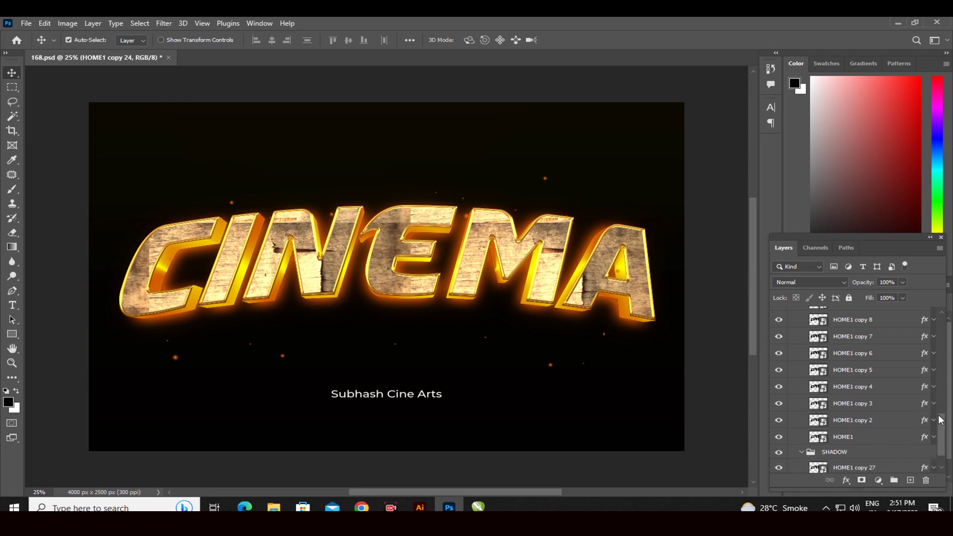
pyautogui.scroll(-2, 929, 435)
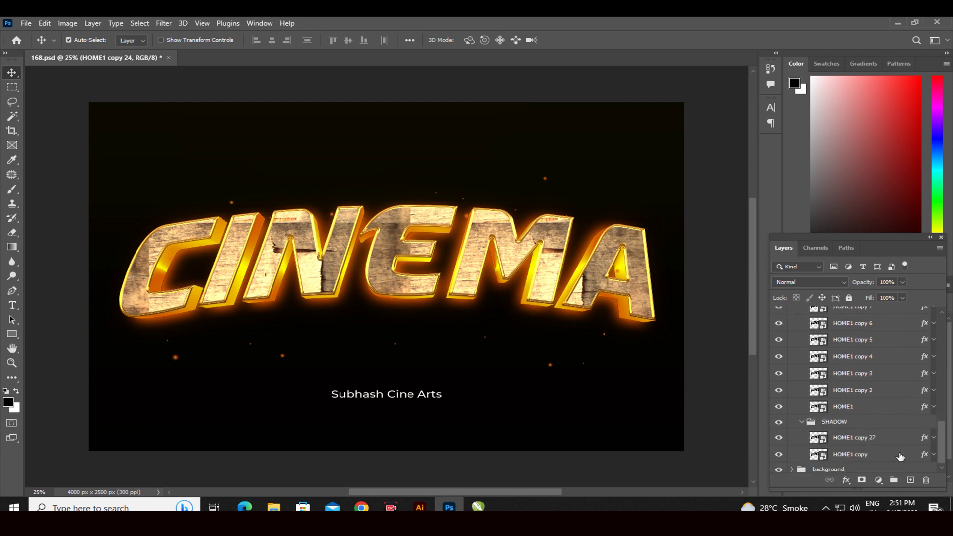
pyautogui.click(923, 441)
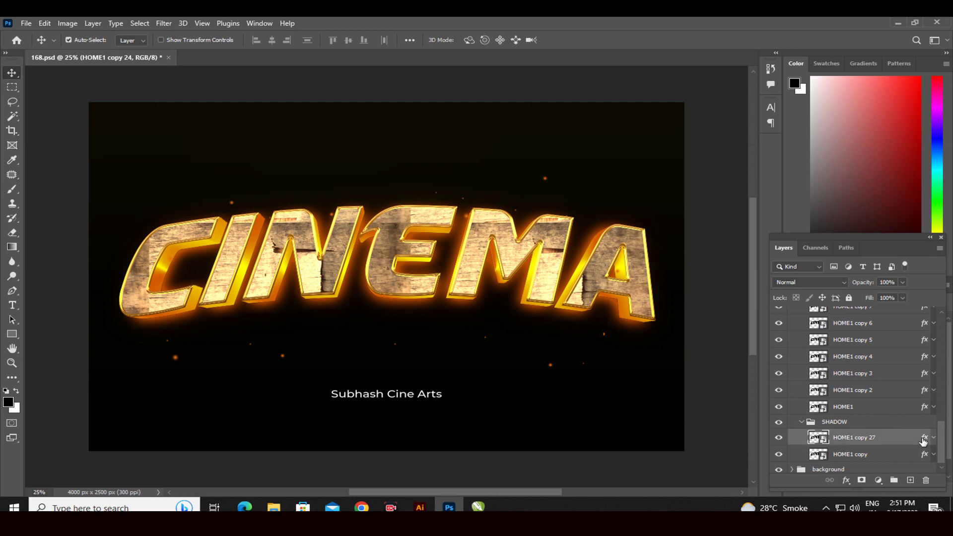
pyautogui.doubleClick(926, 442)
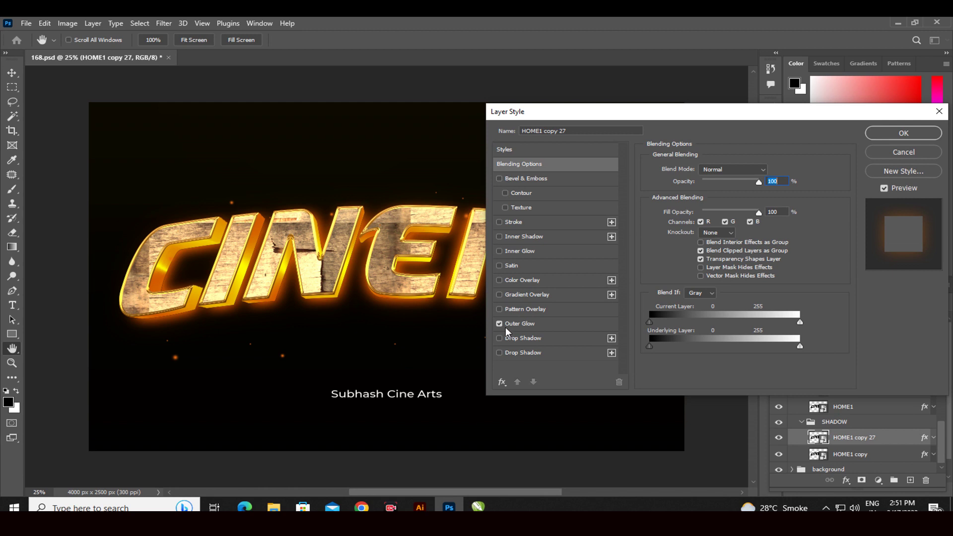
# Compare HOME1 copy 27's orange Outer Glow off and on, try yellow, then discard the changes
pyautogui.click(500, 324)
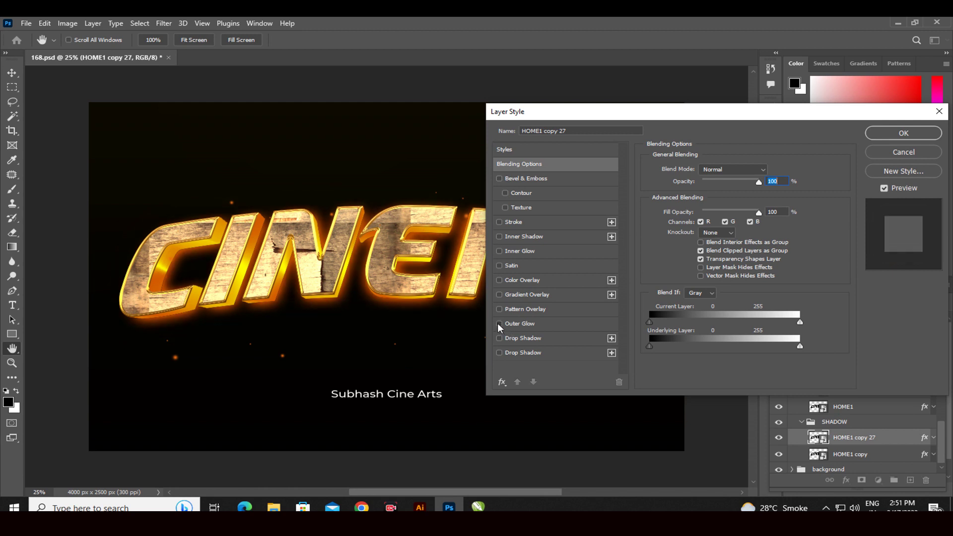
pyautogui.click(499, 324)
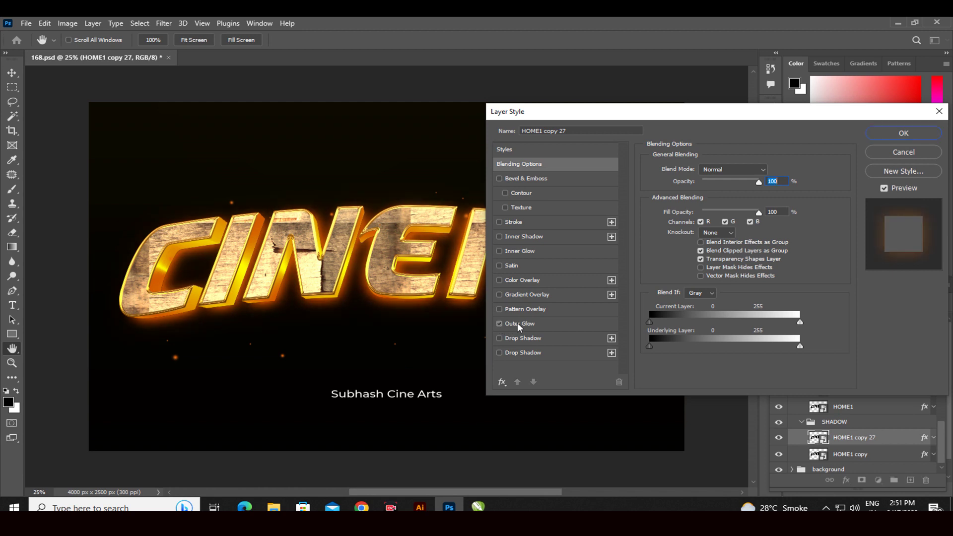
pyautogui.click(517, 324)
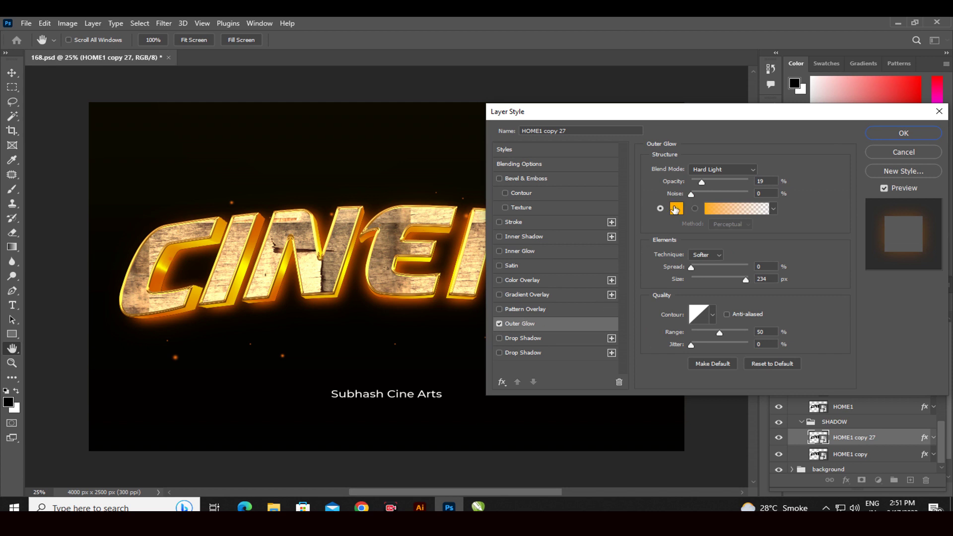
pyautogui.click(676, 208)
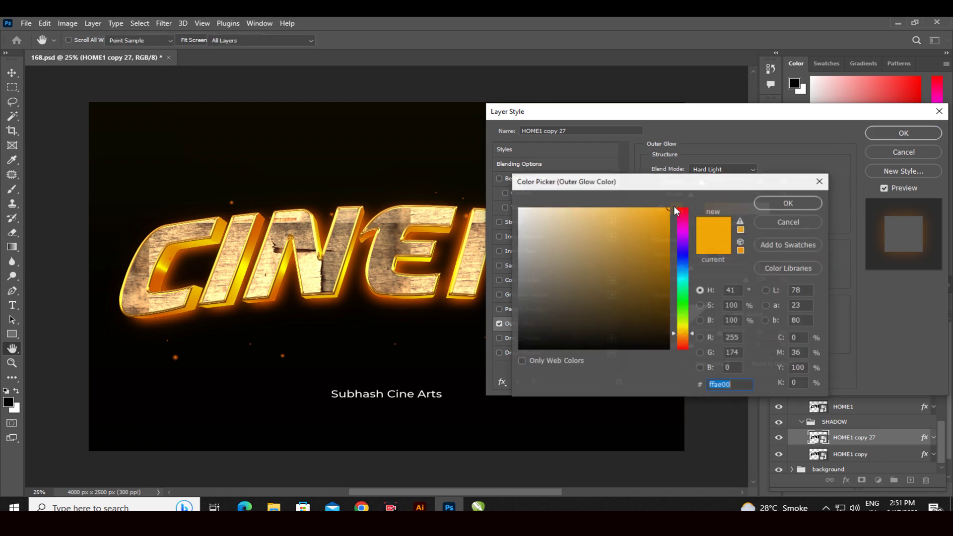
pyautogui.click(683, 328)
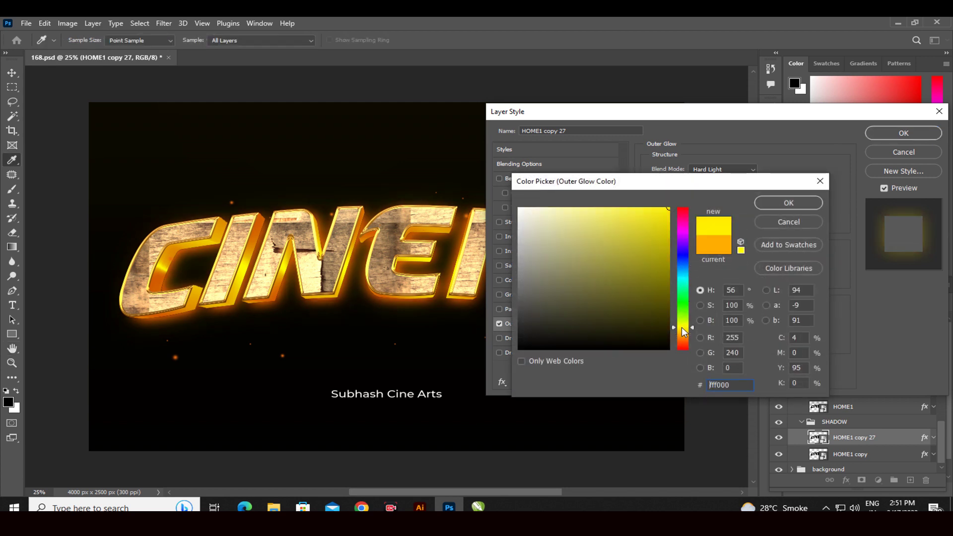
pyautogui.click(780, 221)
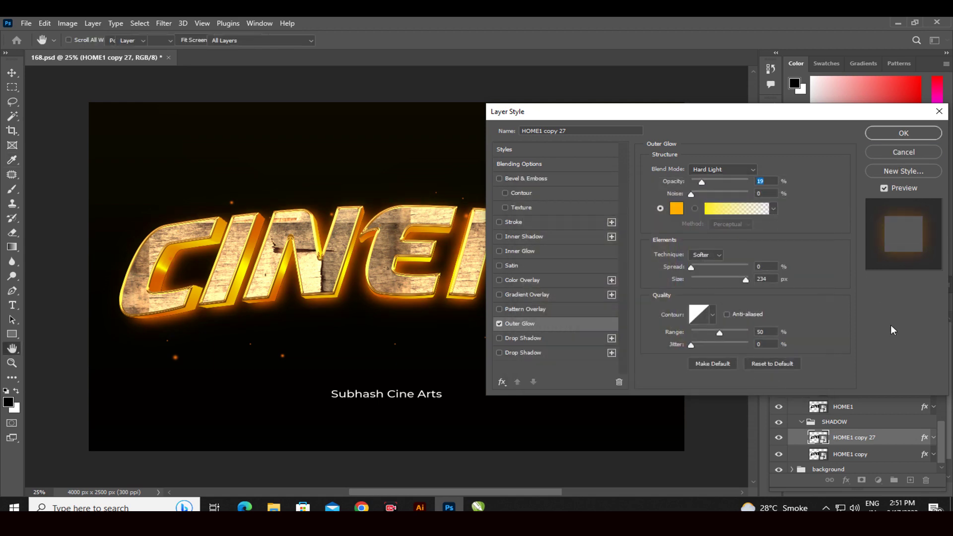
pyautogui.click(897, 153)
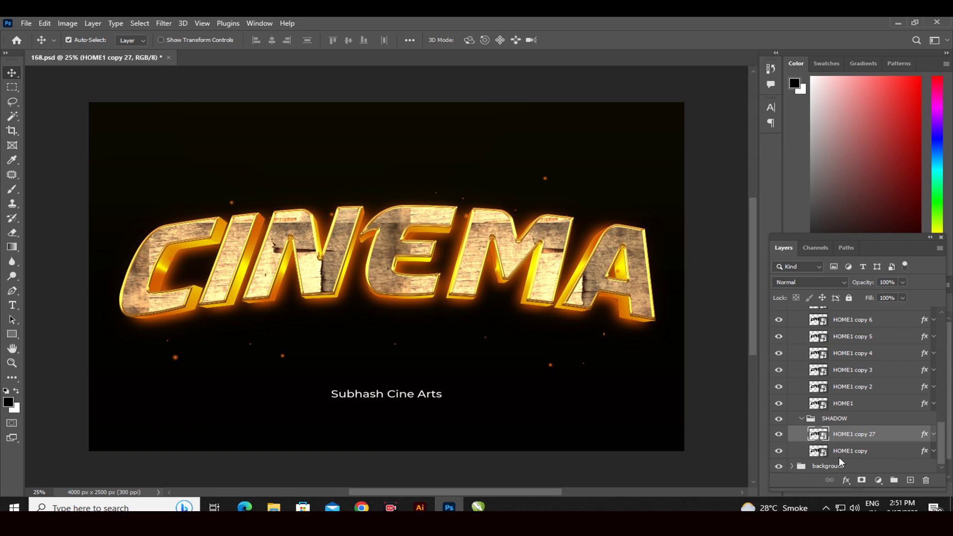
# Expand the background group and select its background colour and noise layers
pyautogui.click(792, 467)
pyautogui.moveTo(942, 415); pyautogui.dragTo(937, 455)
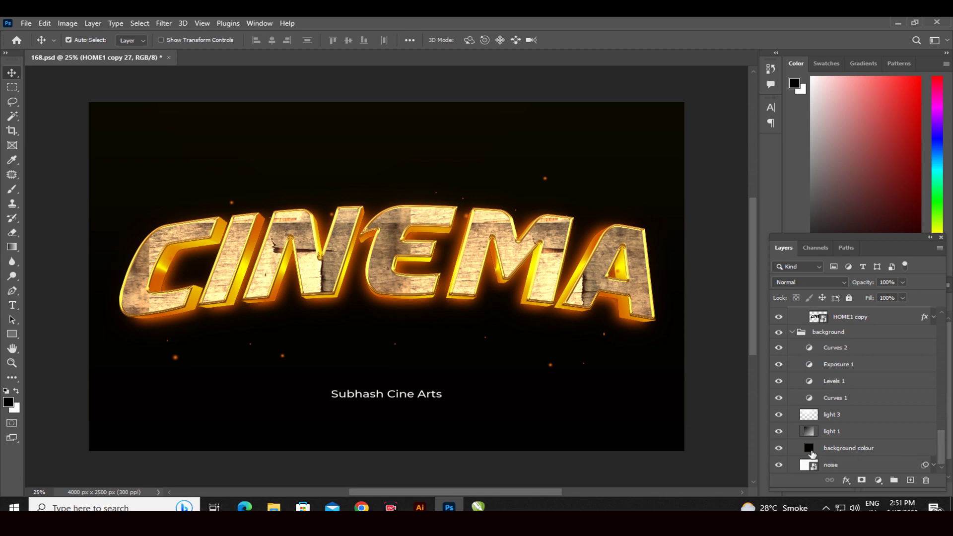
pyautogui.click(812, 453)
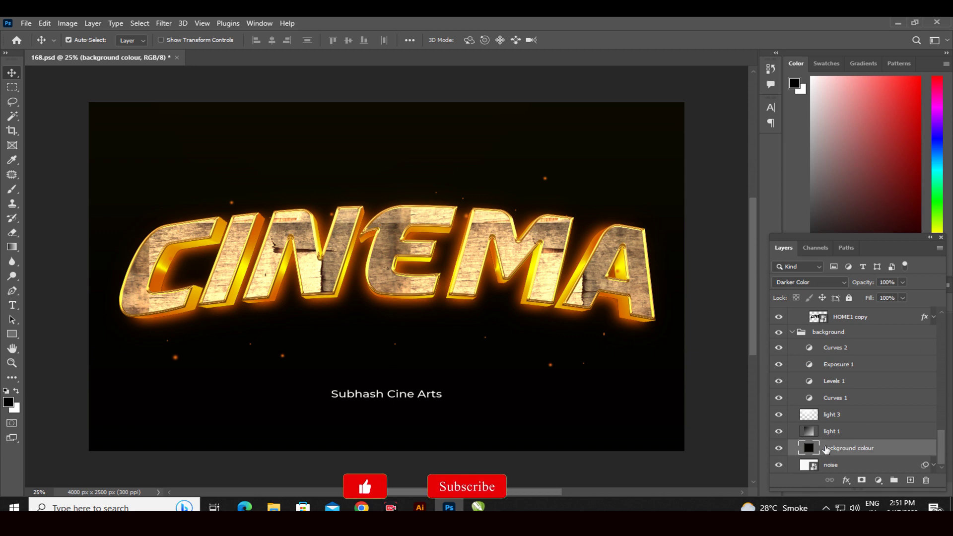
pyautogui.click(778, 449)
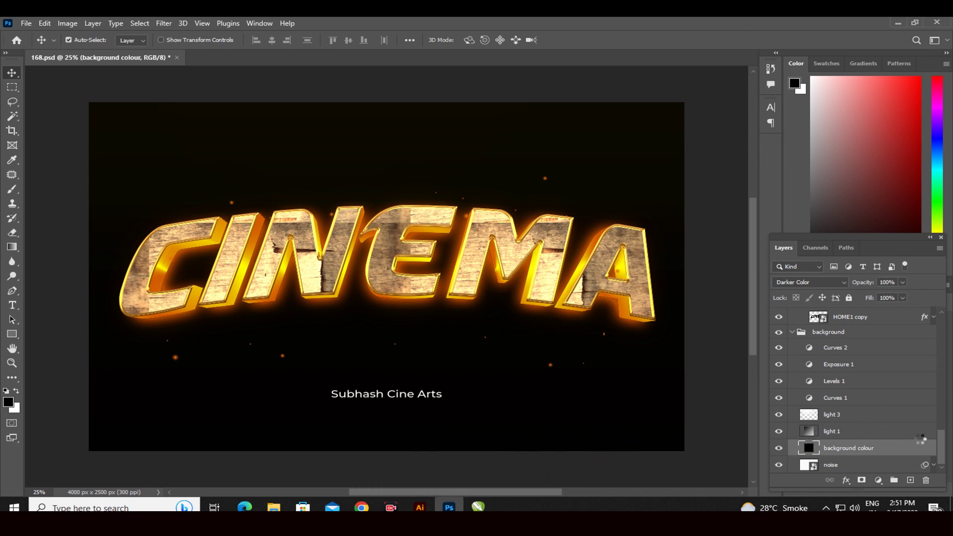
pyautogui.click(814, 468)
# Open the noise contents and set the Color Fill 1 colour to bright red bd0c0c
pyautogui.doubleClick(815, 466)
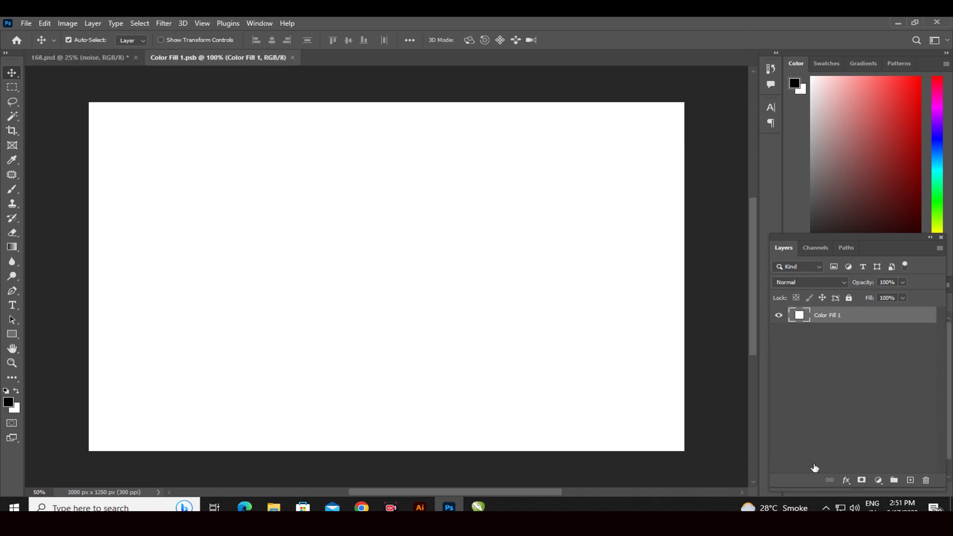
pyautogui.doubleClick(799, 318)
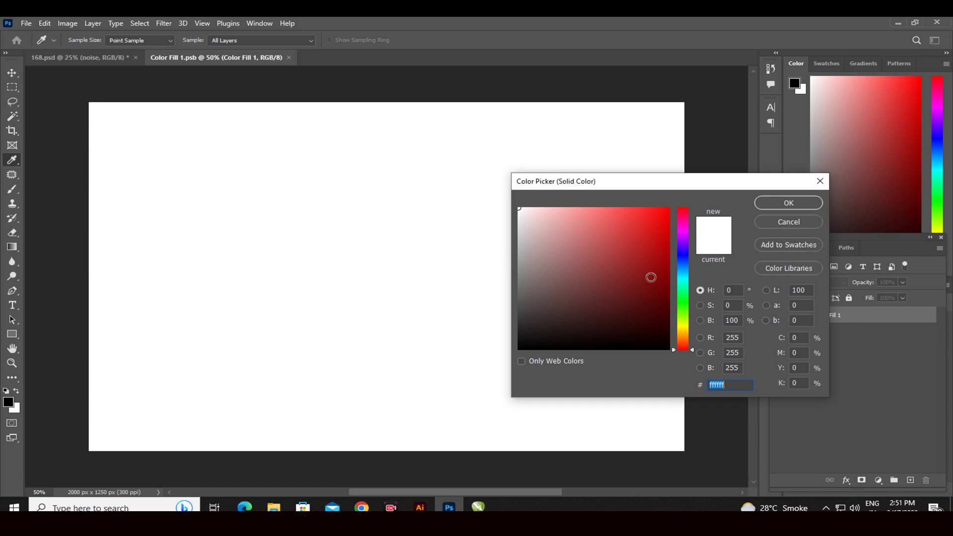
pyautogui.click(651, 277)
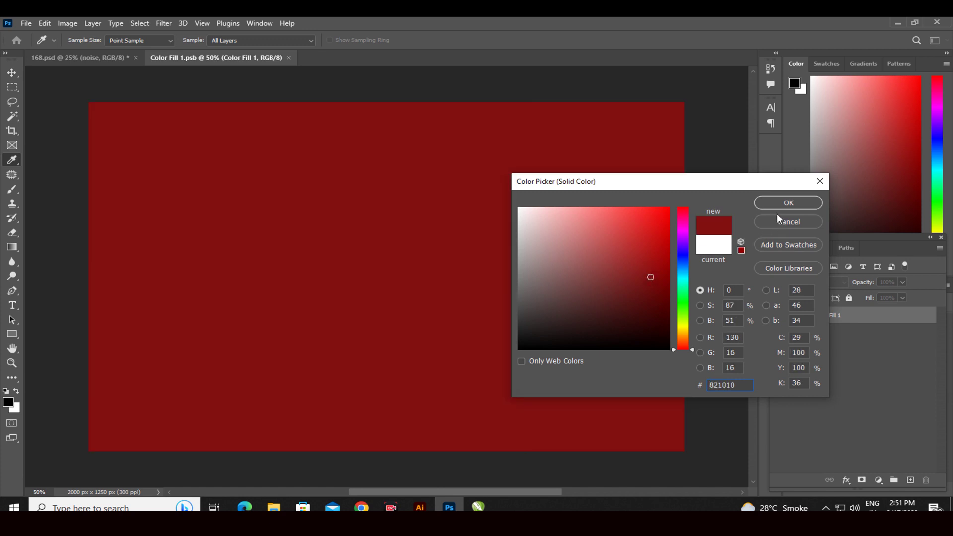
pyautogui.click(661, 244)
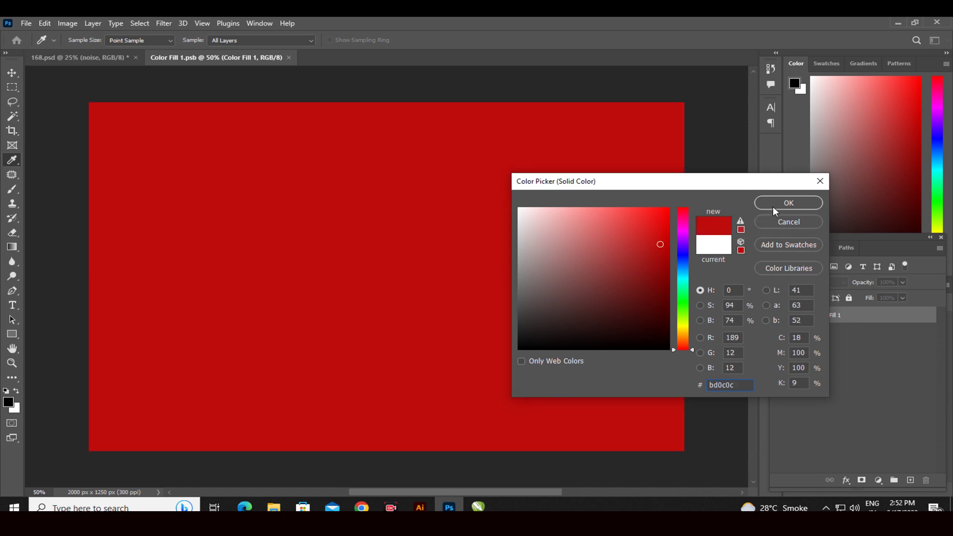
pyautogui.click(773, 206)
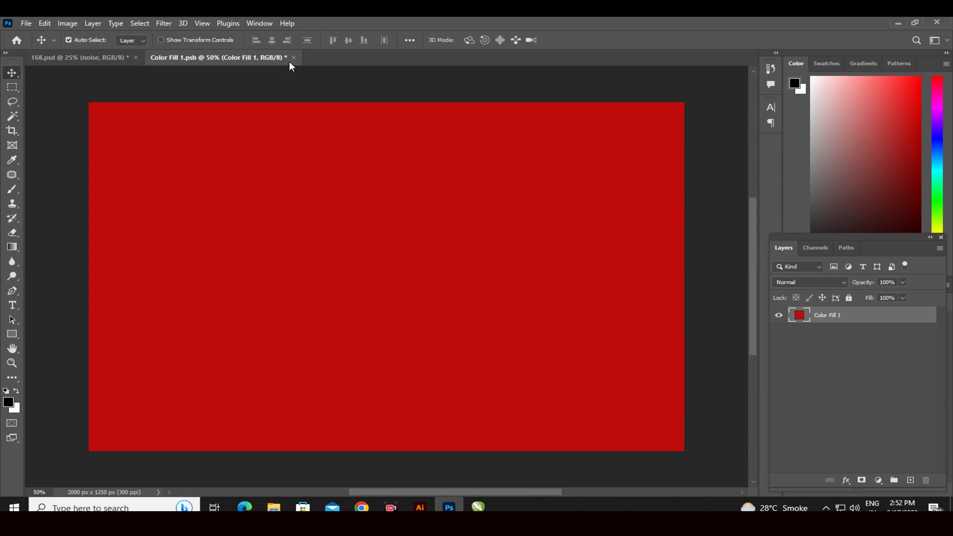
# Hide the Color Fill 1 layer, then save and close Color Fill 1.psb
pyautogui.click(778, 316)
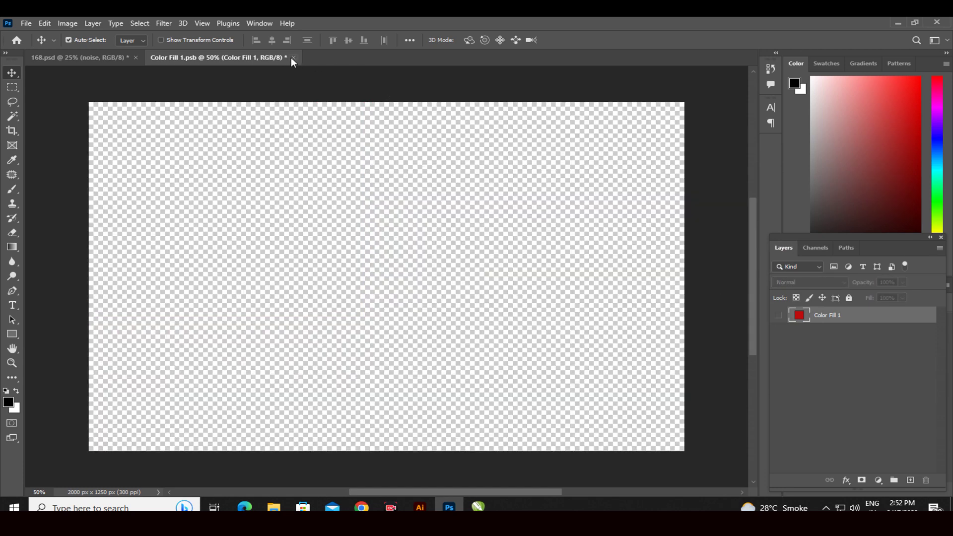
pyautogui.click(293, 58)
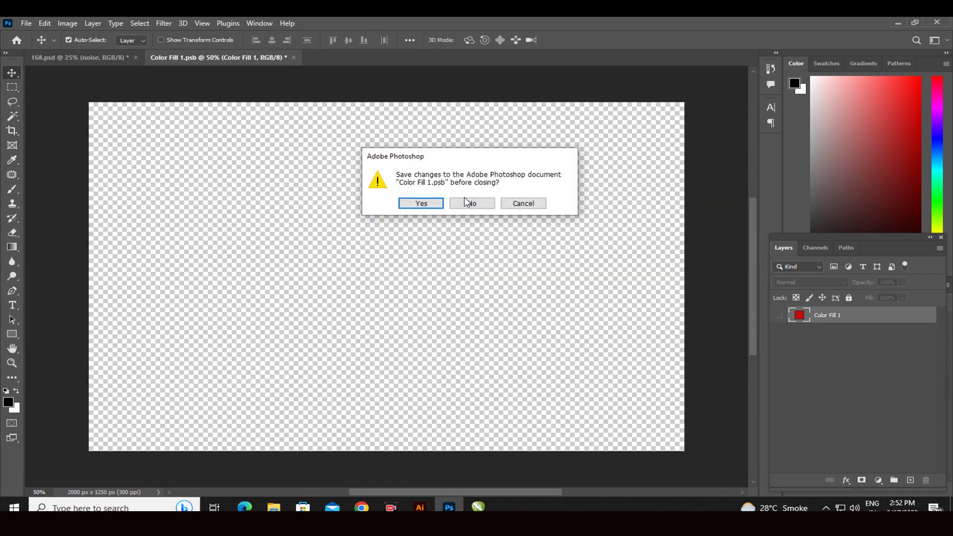
pyautogui.click(435, 205)
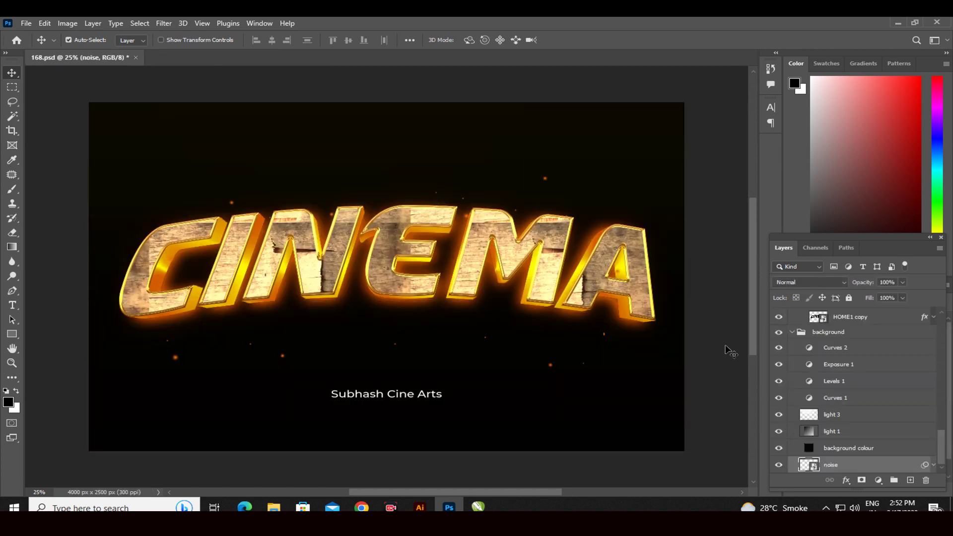
# Open the cHANGE TEXT HERE smart object and delete the CINEMA text
pyautogui.moveTo(942, 443); pyautogui.dragTo(939, 326)
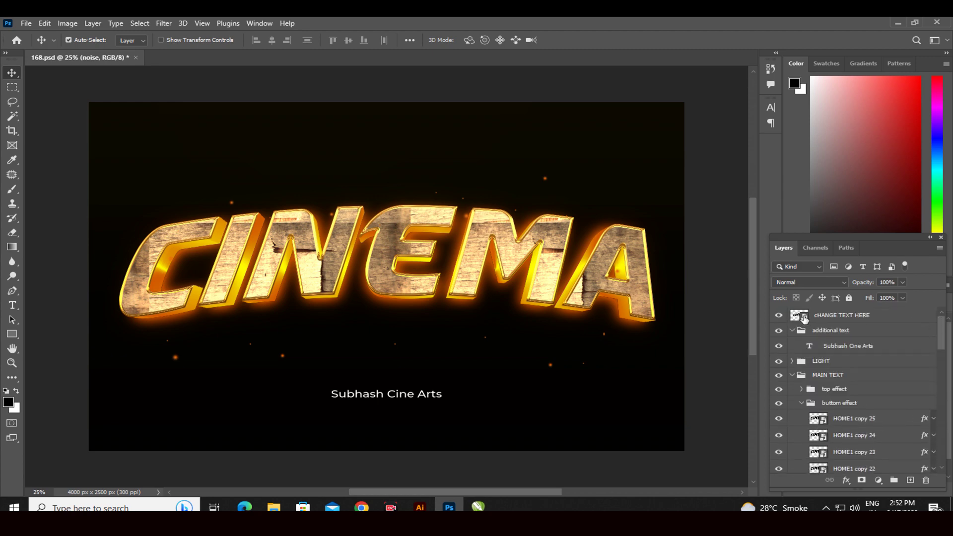
pyautogui.doubleClick(805, 319)
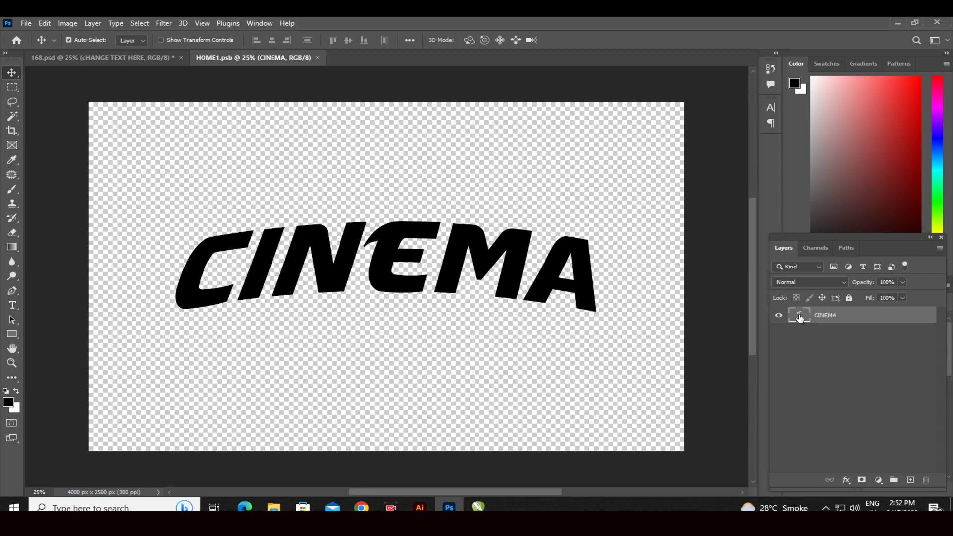
pyautogui.doubleClick(796, 316)
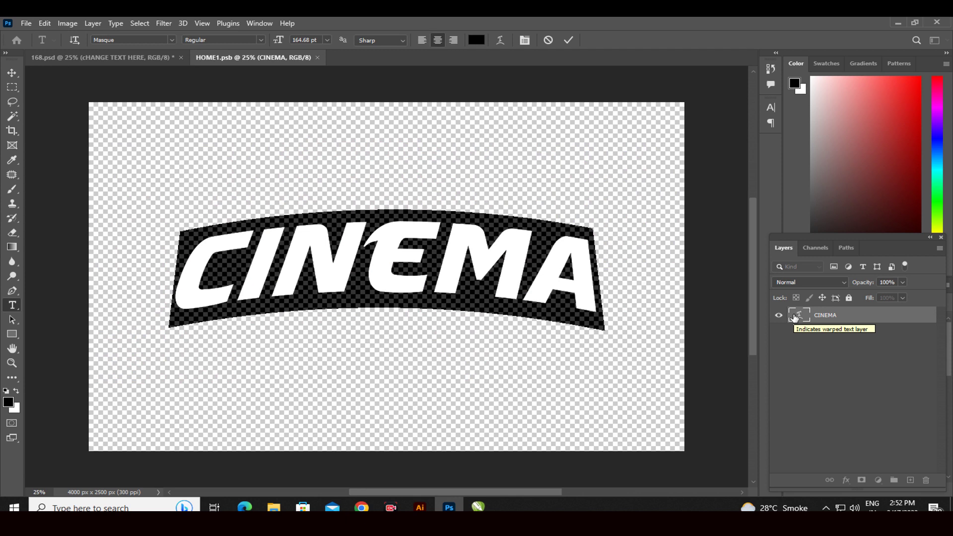
pyautogui.press('BackSpace')
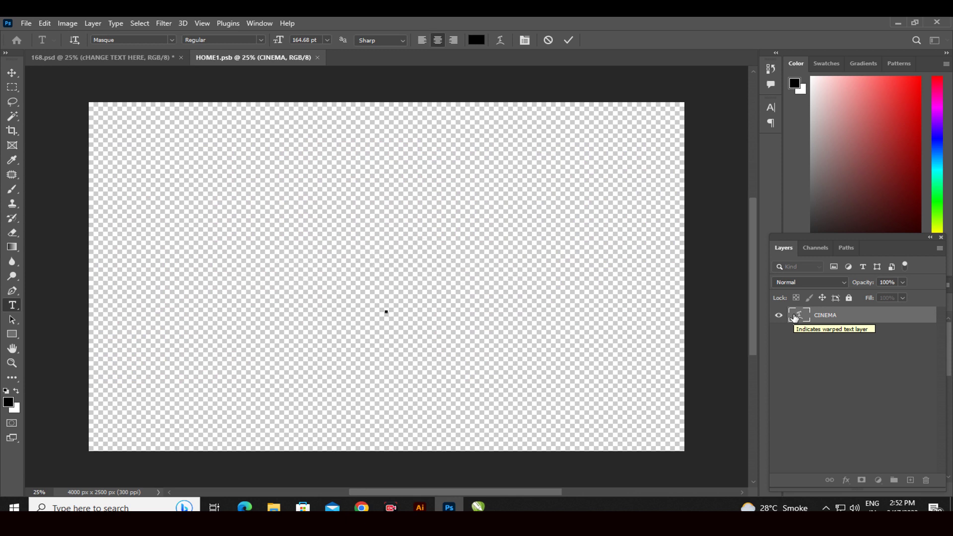
pyautogui.click(12, 73)
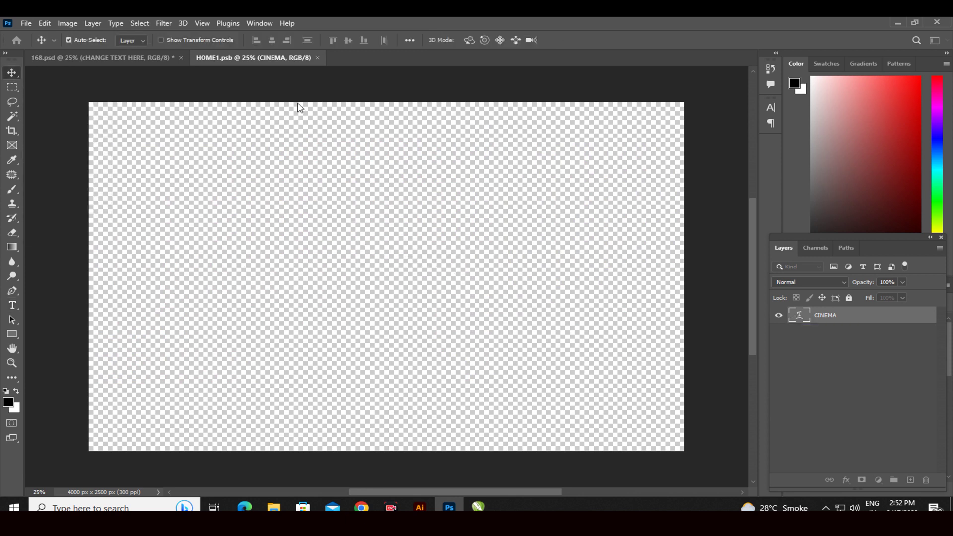
# Drag the 01 calligraphy image from the desktop into HOME1.psb
pyautogui.click(898, 24)
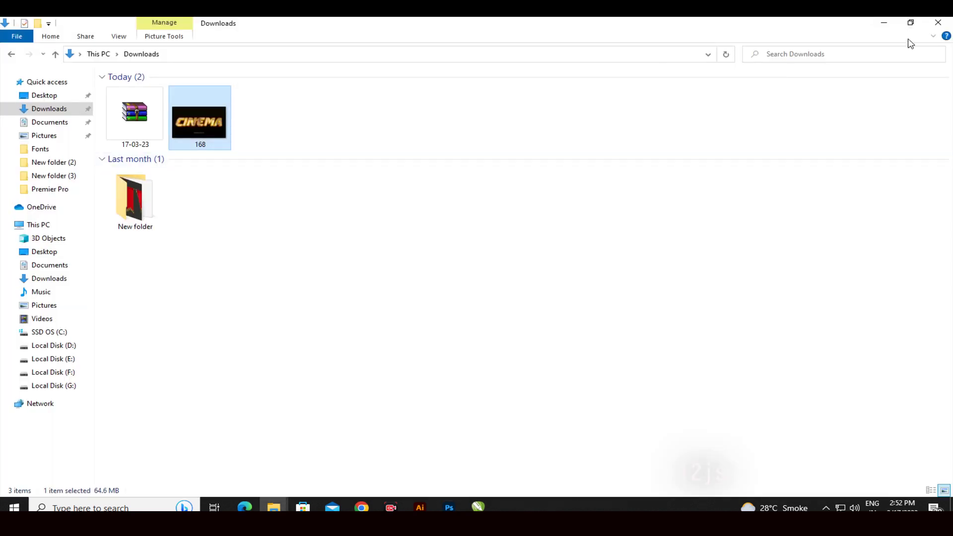
pyautogui.click(884, 22)
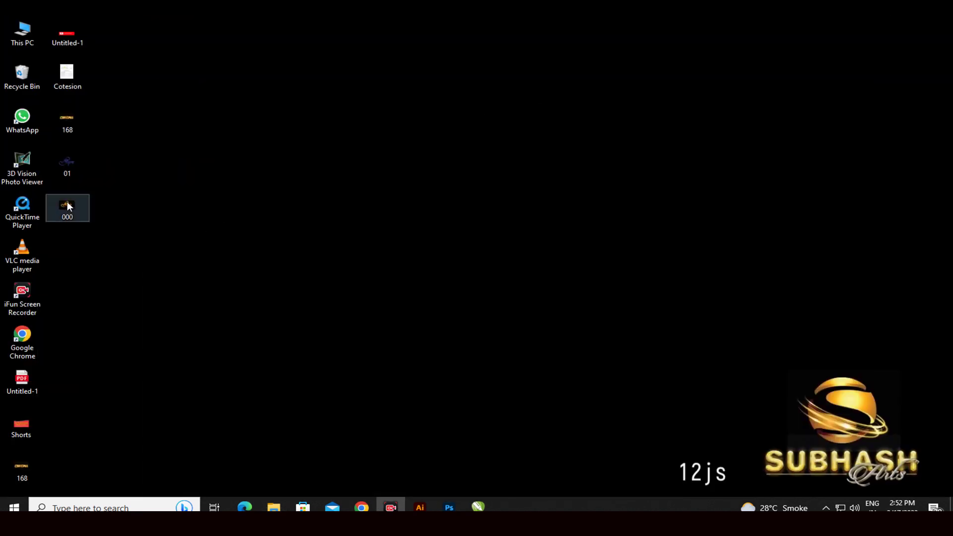
pyautogui.click(68, 164)
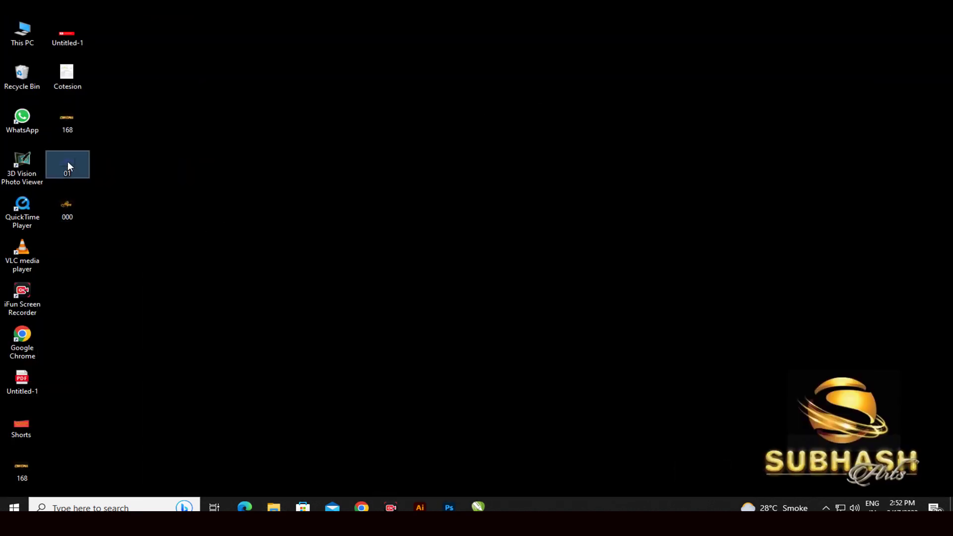
pyautogui.moveTo(68, 162); pyautogui.dragTo(248, 327)
pyautogui.moveTo(450, 505); pyautogui.dragTo(417, 280)
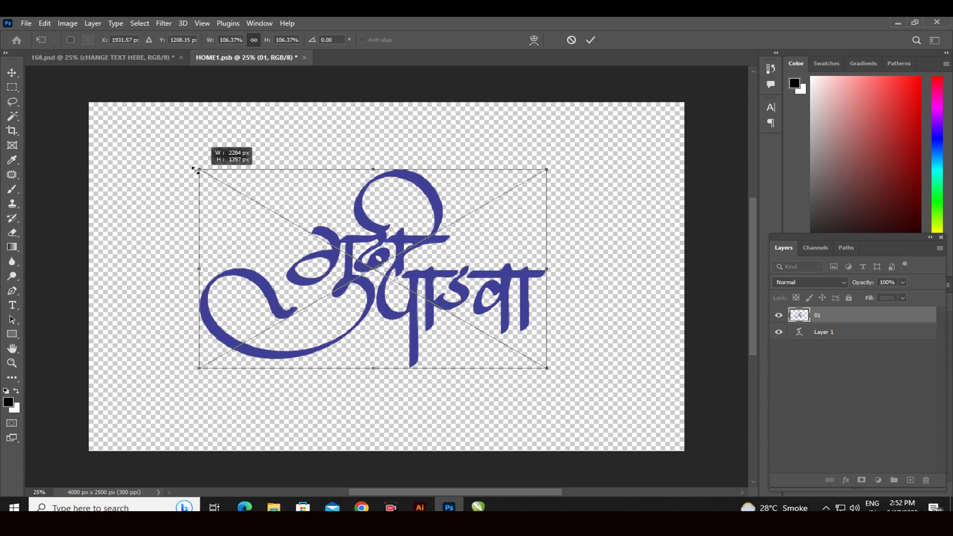
# Scale the 01 calligraphy to about 110%, shift it up-right, then save and close HOME1.psb
pyautogui.moveTo(227, 186); pyautogui.dragTo(194, 167)
pyautogui.moveTo(376, 262); pyautogui.dragTo(386, 242)
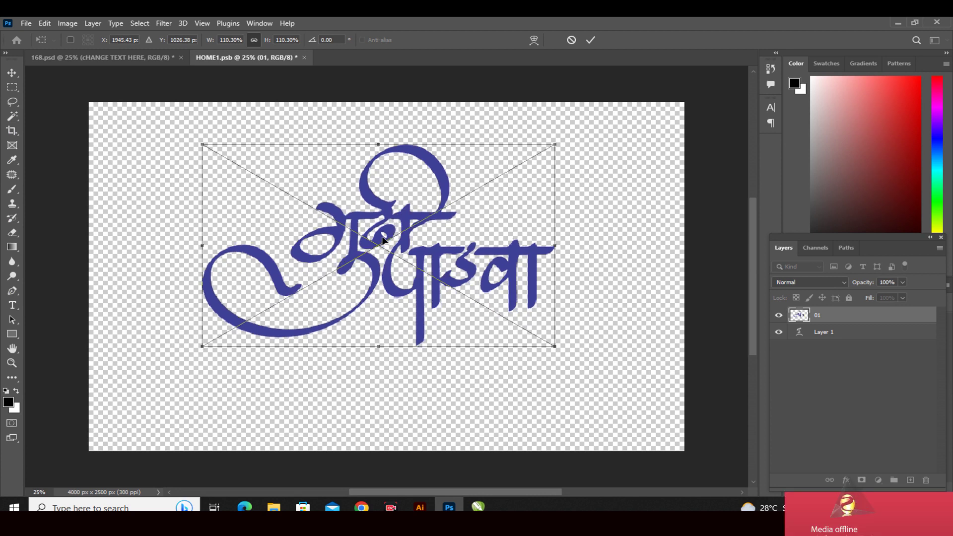
pyautogui.click(12, 74)
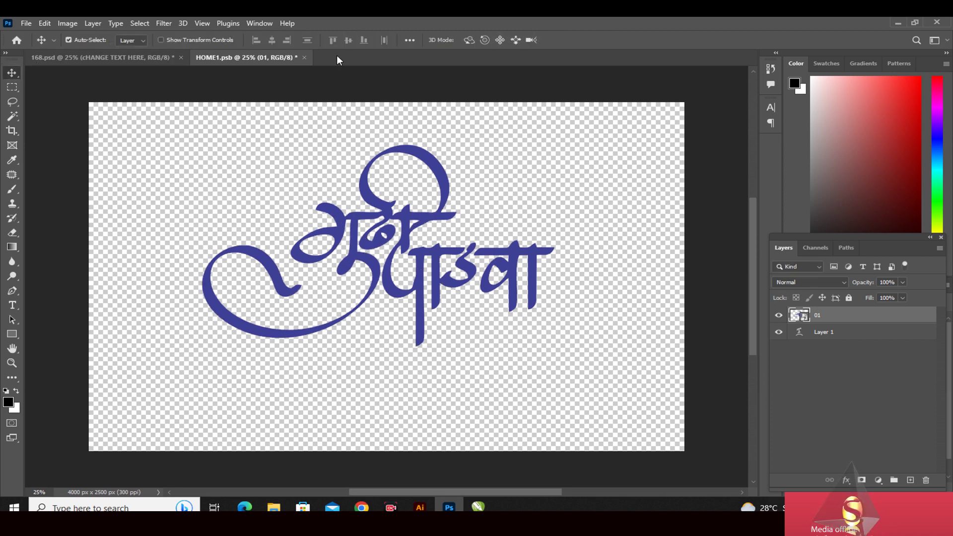
pyautogui.click(304, 57)
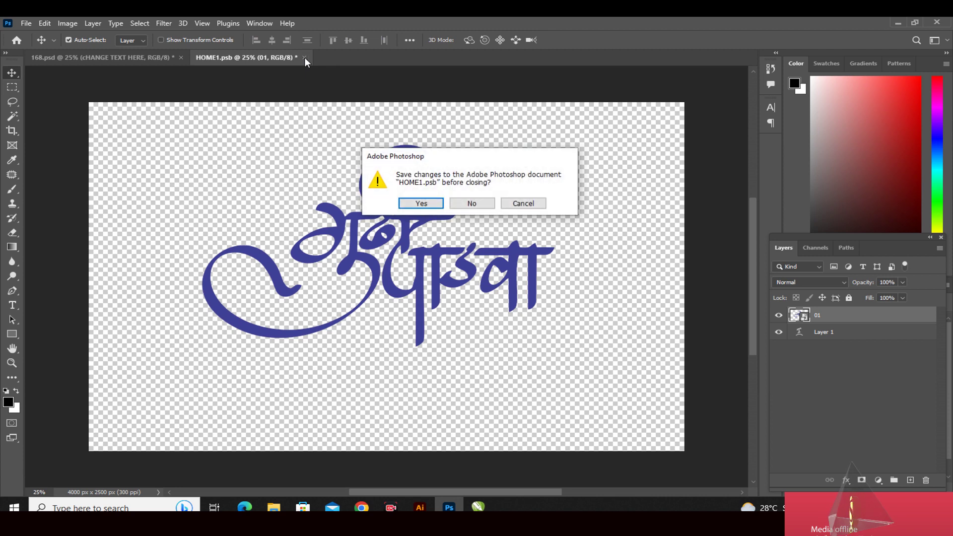
pyautogui.click(420, 206)
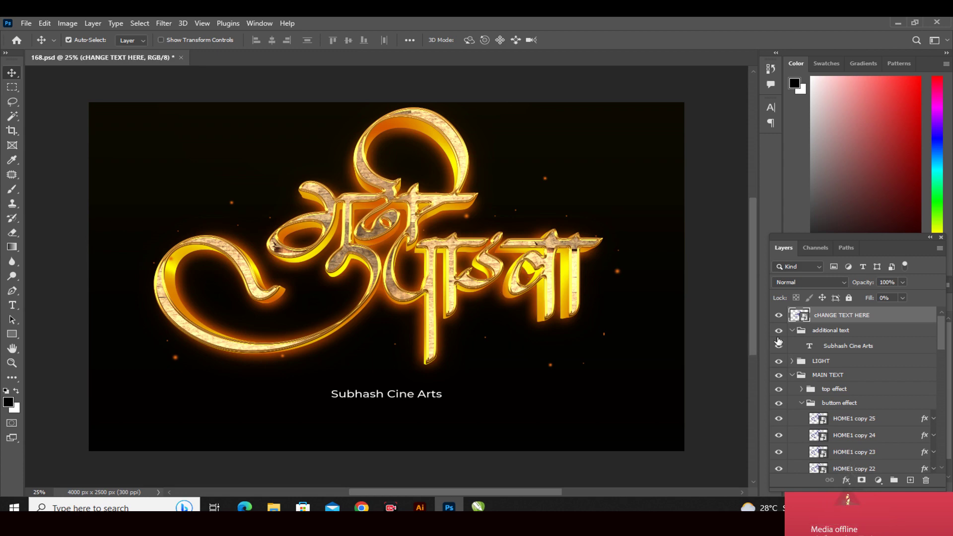
# Reopen the HOME1.psb smart object from the cHANGE TEXT HERE layer thumbnail
pyautogui.doubleClick(805, 317)
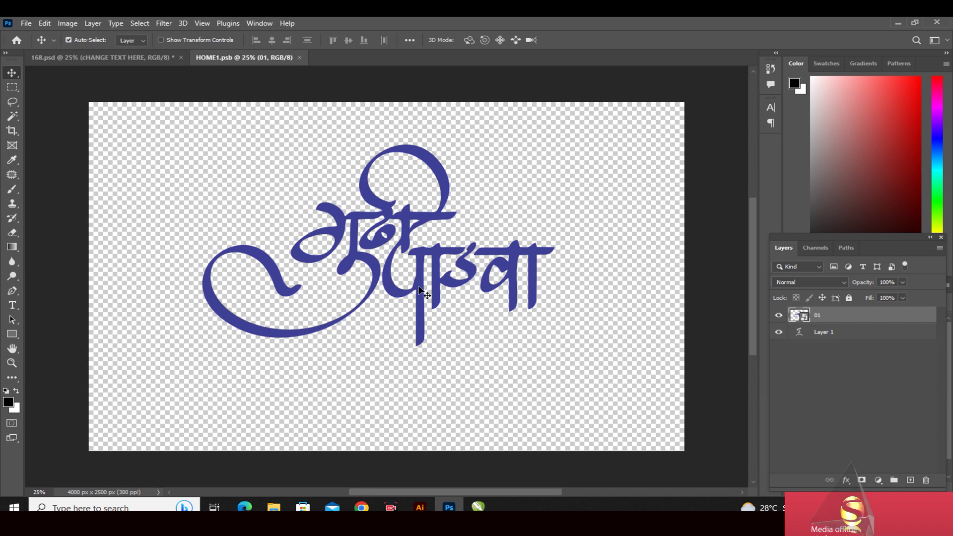
# Nudge the calligraphy slightly down-left, then close HOME1.psb and save it to update the template
pyautogui.moveTo(419, 292); pyautogui.dragTo(415, 309)
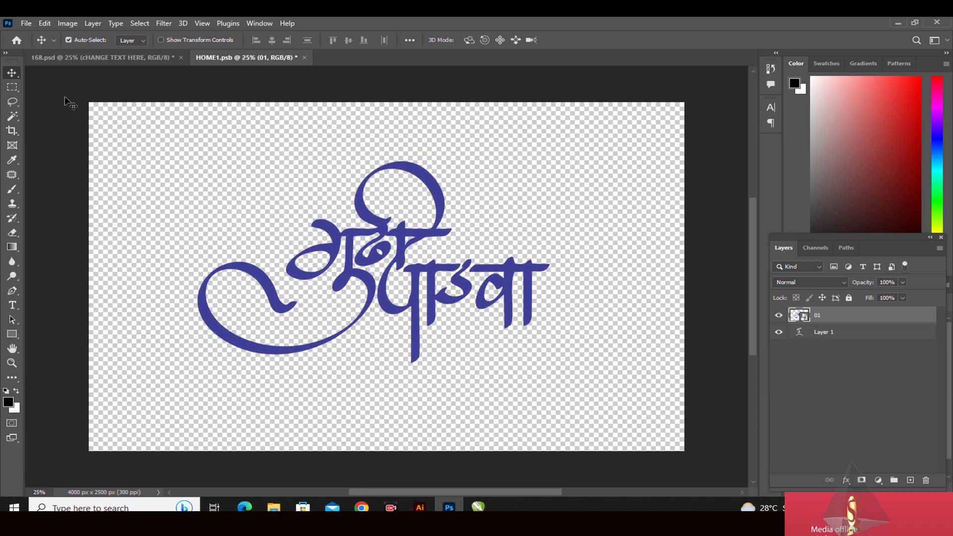
pyautogui.click(304, 58)
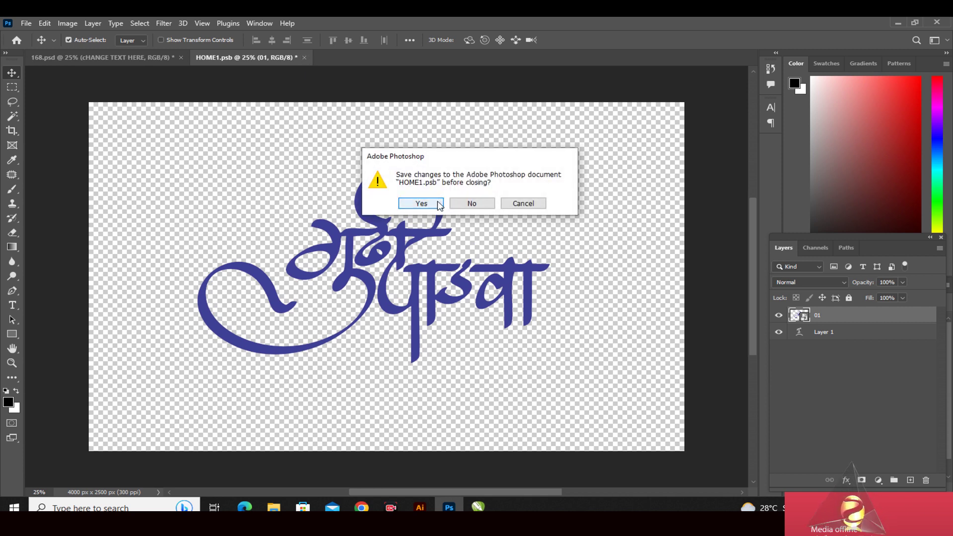
pyautogui.click(422, 203)
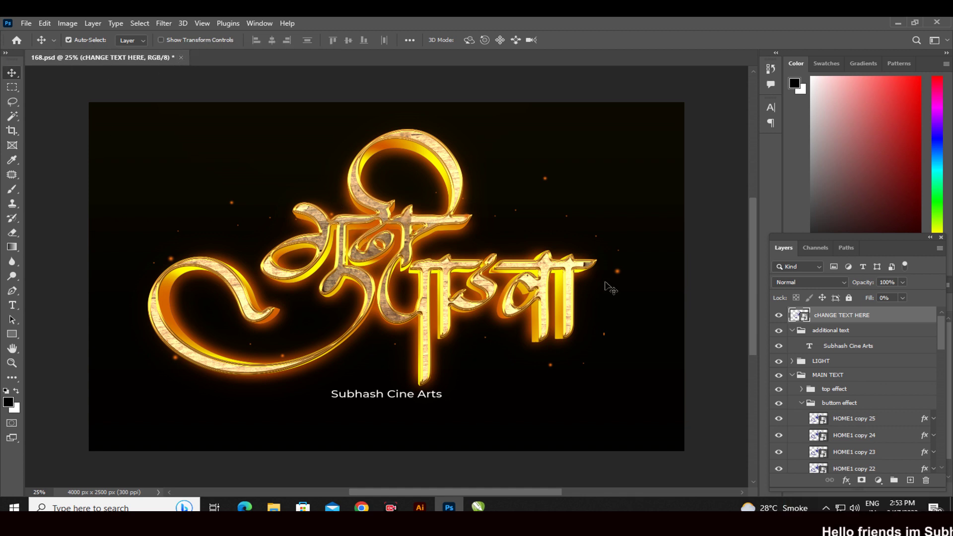
# Collapse the additional text layer group in 168.psd's Layers panel
pyautogui.click(793, 330)
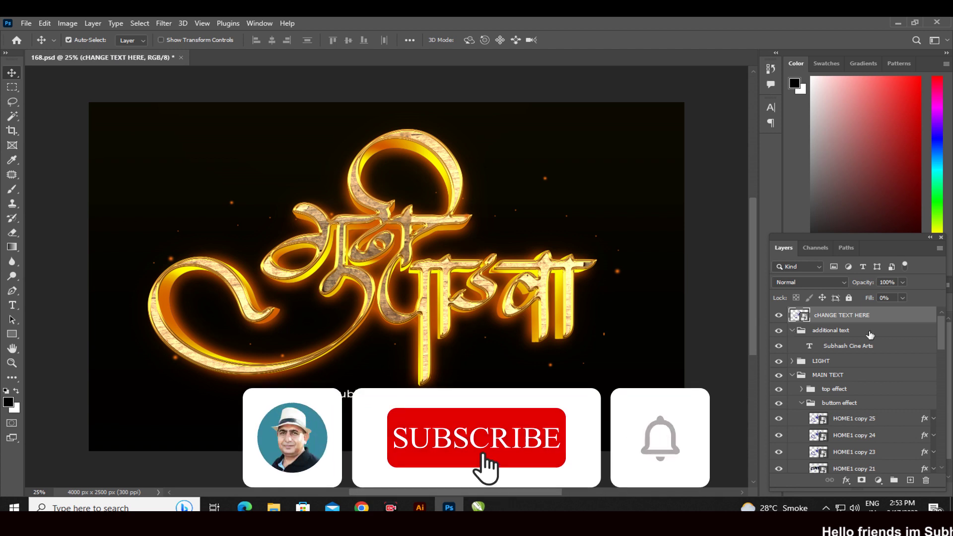